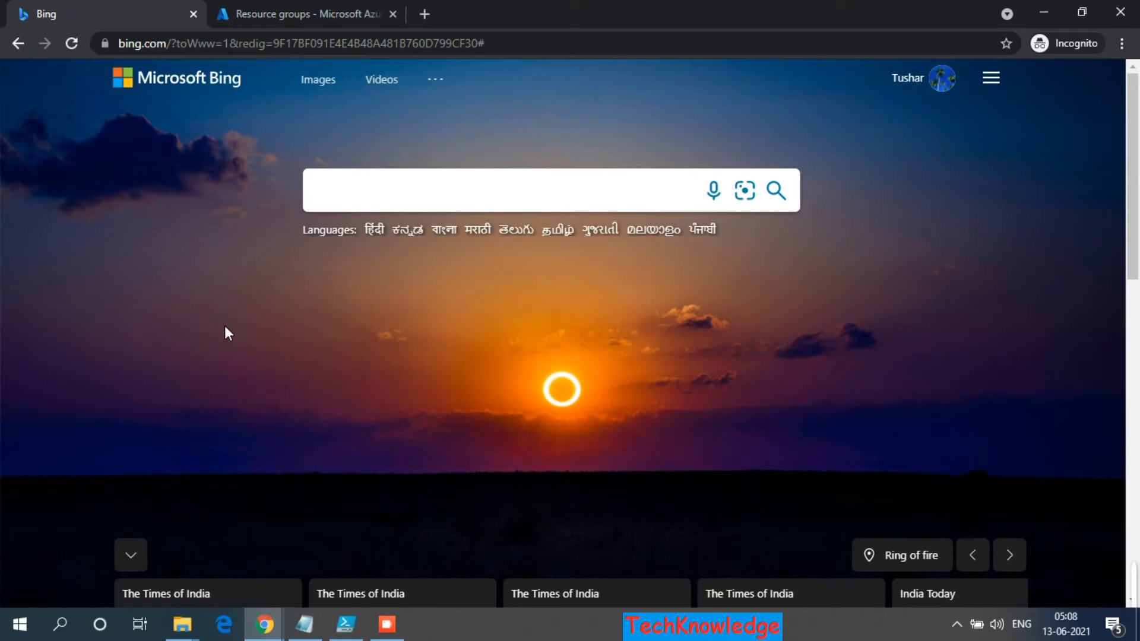
# In the Azure portal, create a resource group named TechKnowledge-UI in East US under the Pay-As-You-Go Dev/Test subscription
pyautogui.click(304, 14)
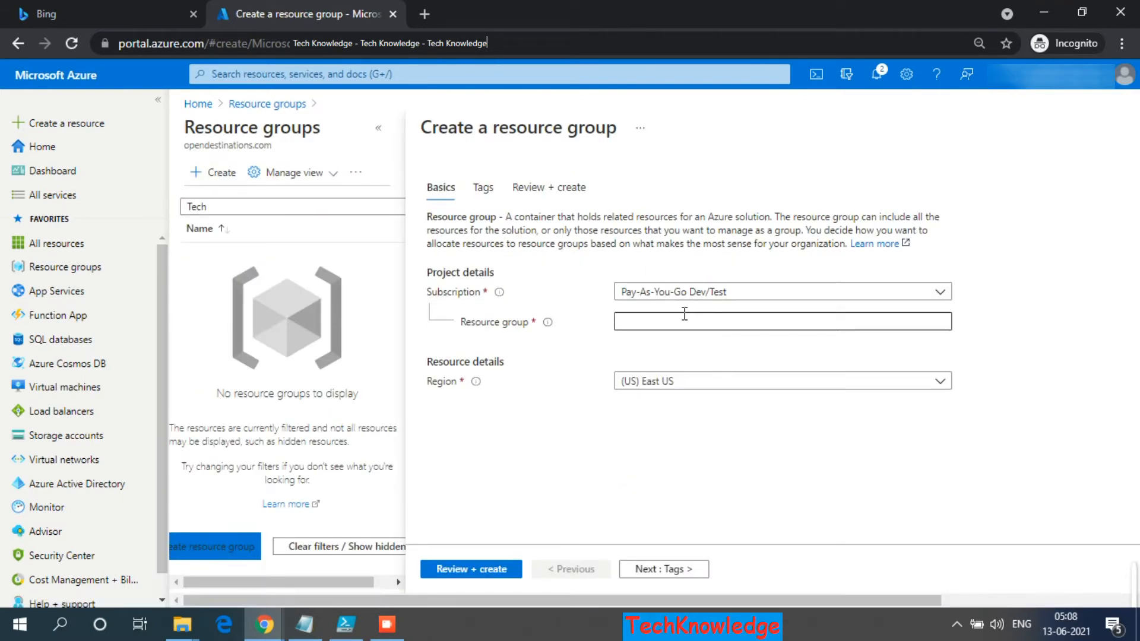
pyautogui.click(685, 314)
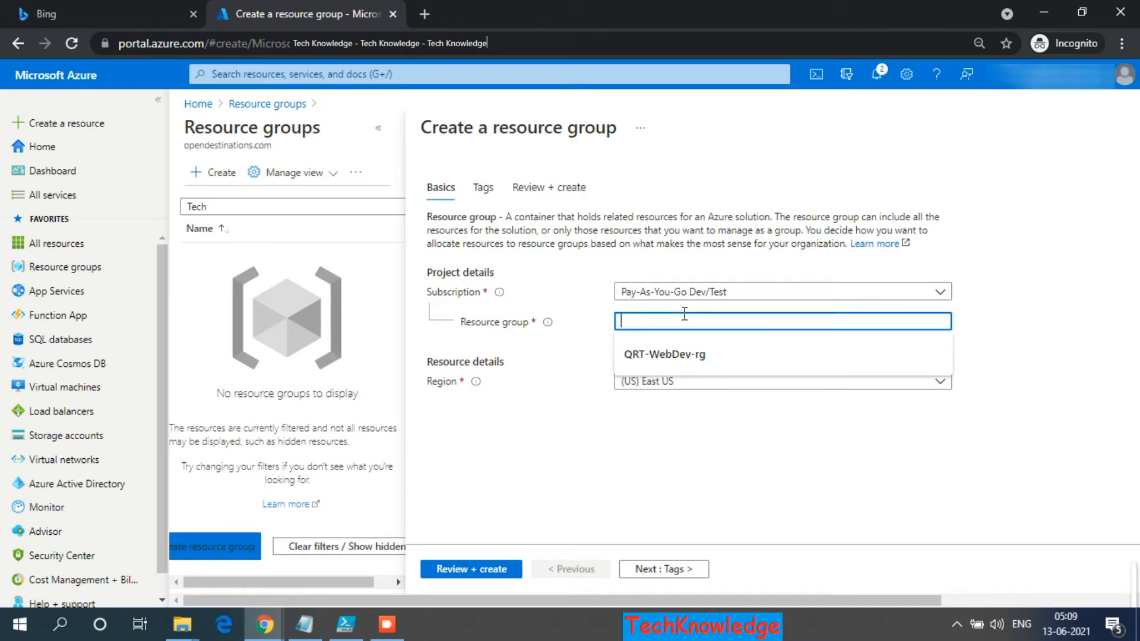
pyautogui.write('TechKnowledge')
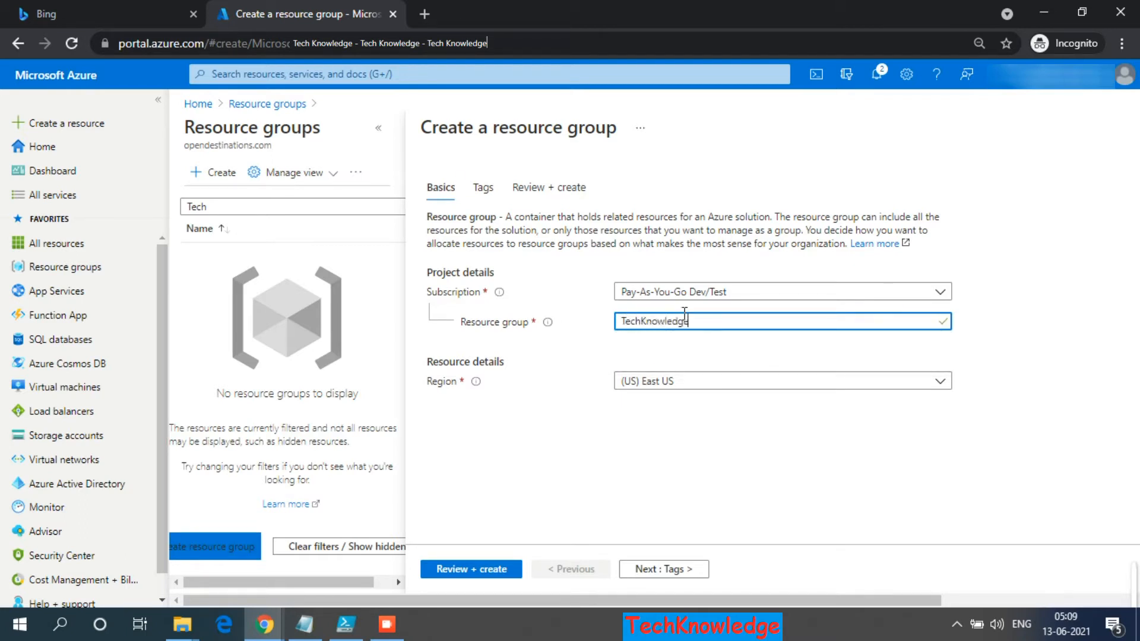
pyautogui.write('-UI')
pyautogui.click(474, 571)
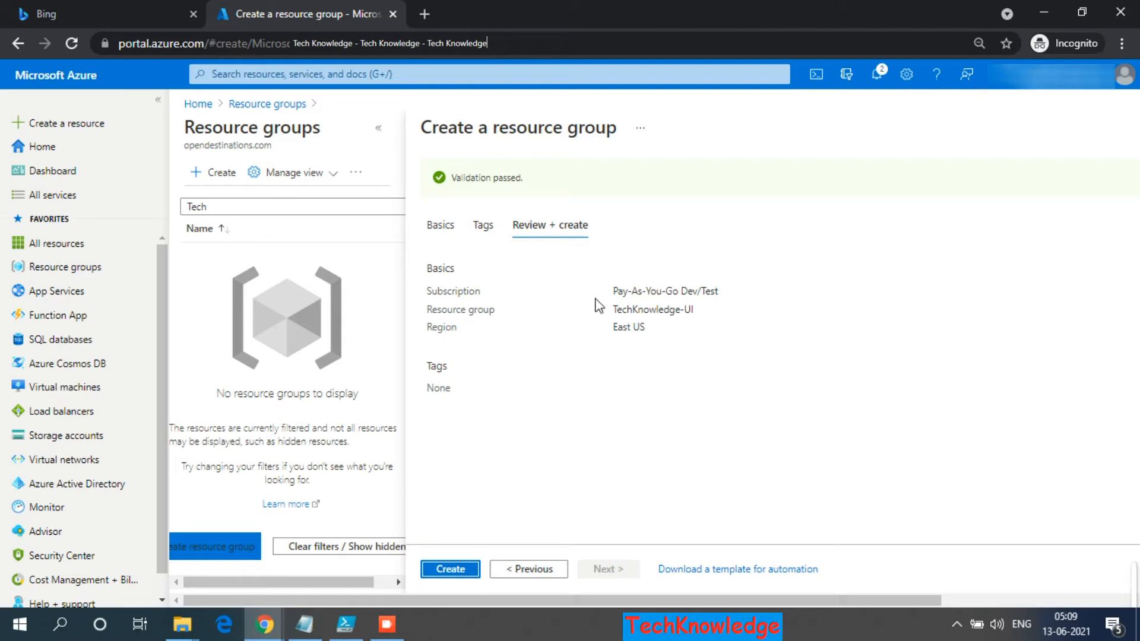
pyautogui.click(452, 569)
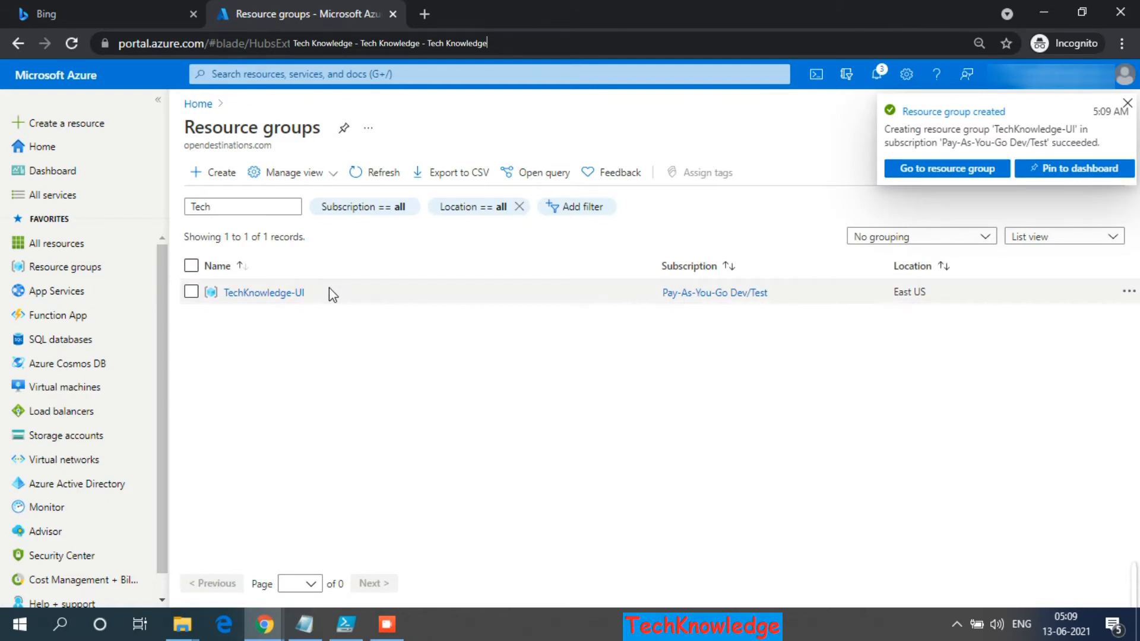
pyautogui.moveTo(329, 287); pyautogui.dragTo(223, 294)
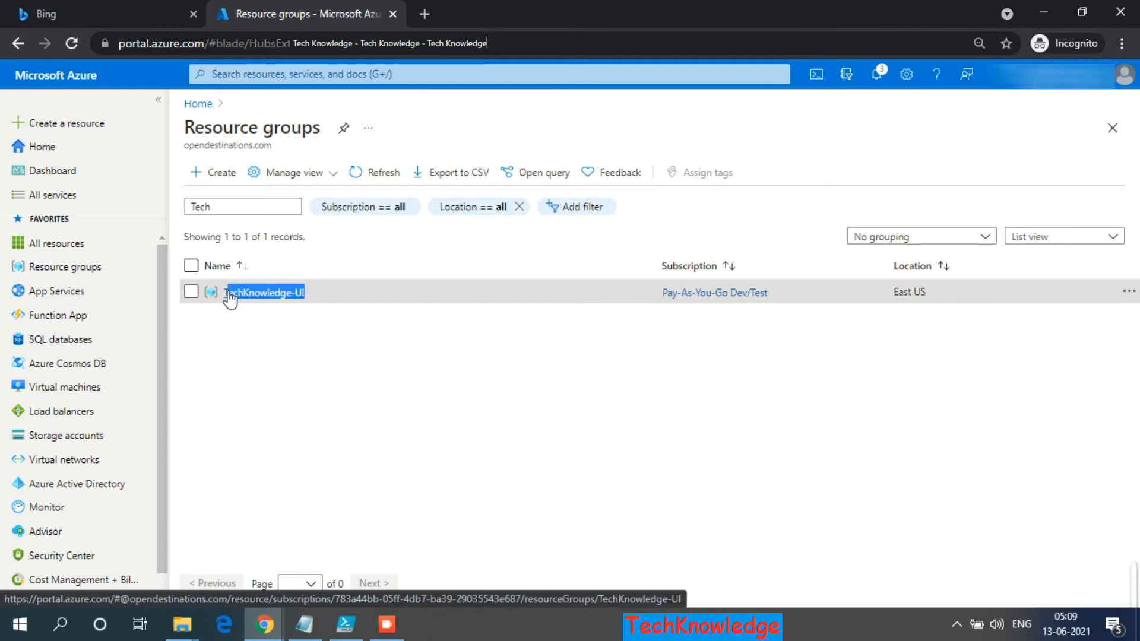
pyautogui.click(331, 336)
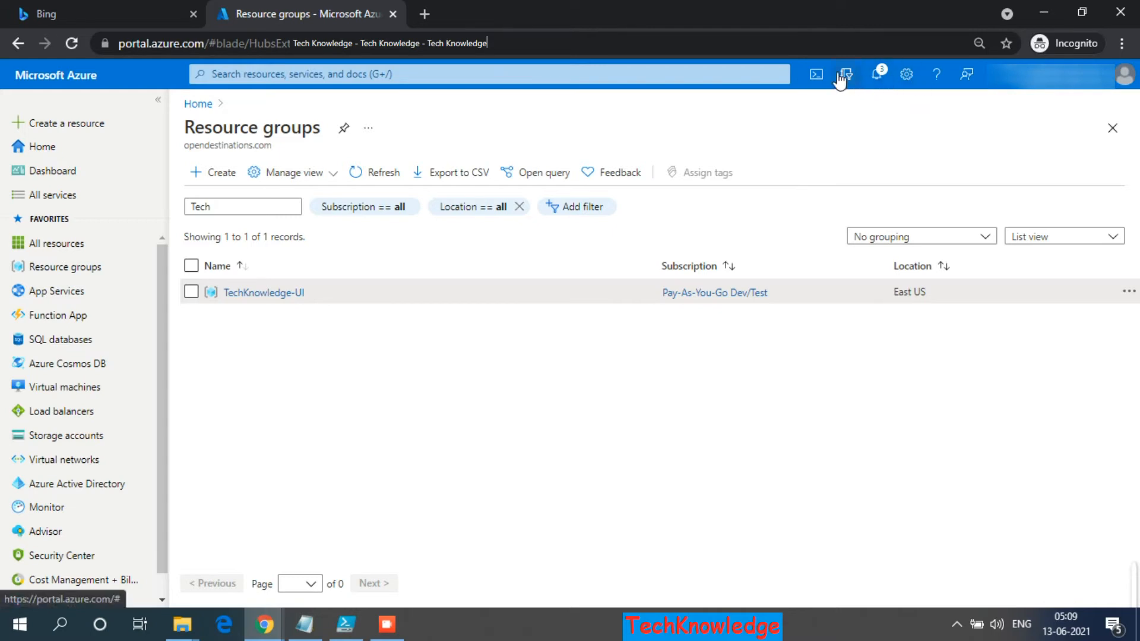
# Start Azure Cloud Shell and create its storage under the Pay-As-You-Go Dev/Test subscription
pyautogui.click(816, 76)
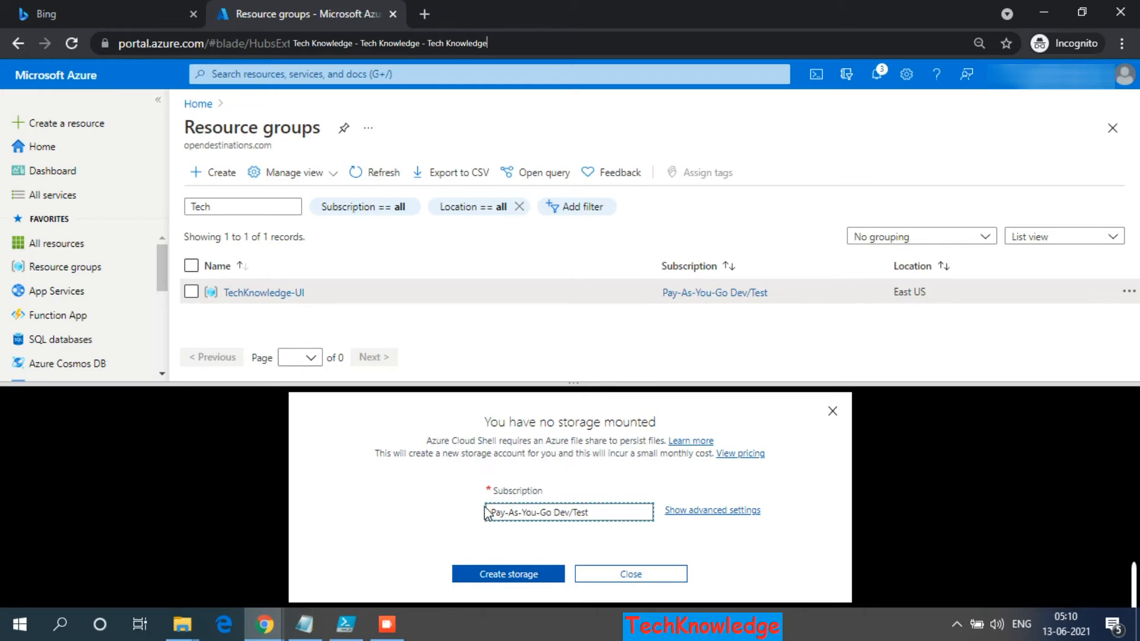
pyautogui.click(500, 579)
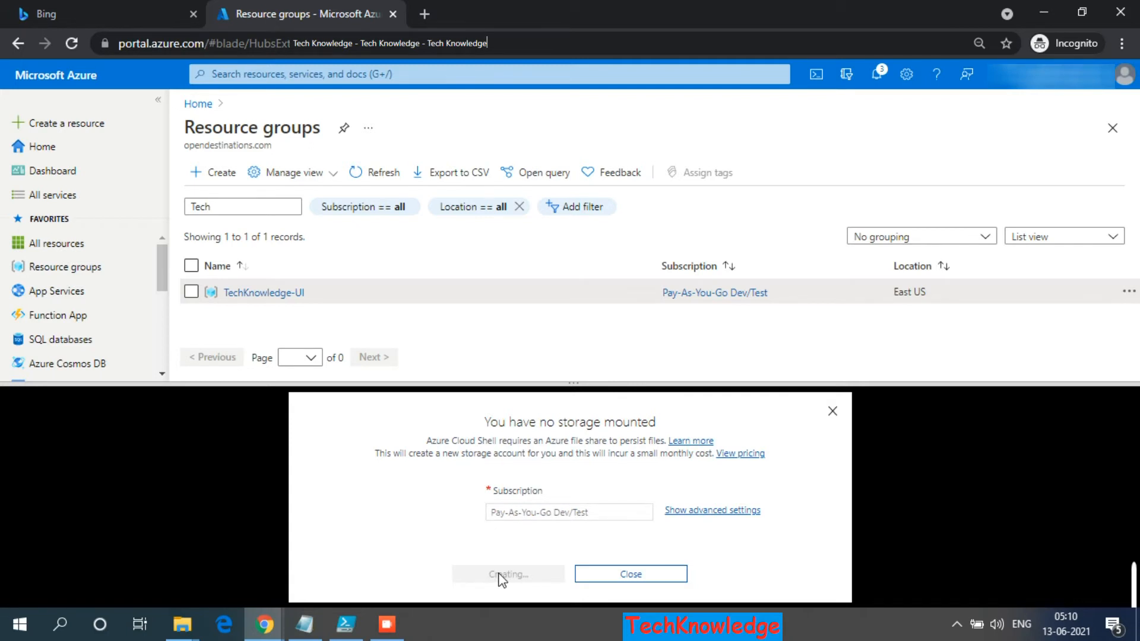
# Switch to Notepad and copy the command az group create -l EastUS -n TechKnowledge-cli
pyautogui.click(304, 625)
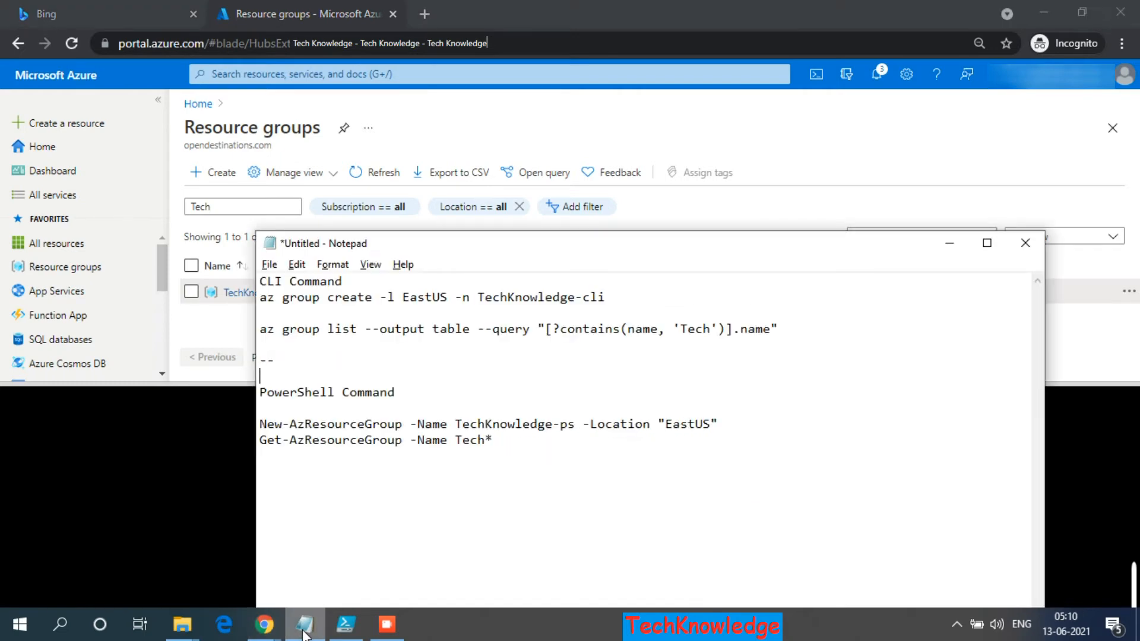
pyautogui.press('Up')
pyautogui.press('Up')
pyautogui.press('Up')
pyautogui.press('Up')
pyautogui.press('Up')
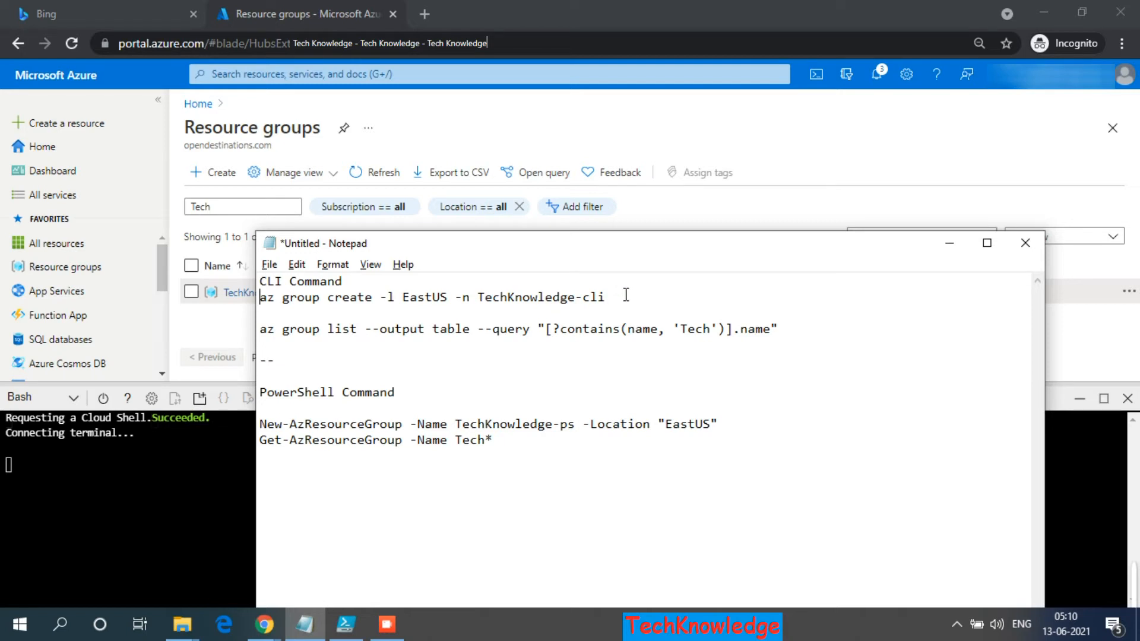
pyautogui.hotkey('shift', 'End')
pyautogui.hotkey('ctrl', 'c')
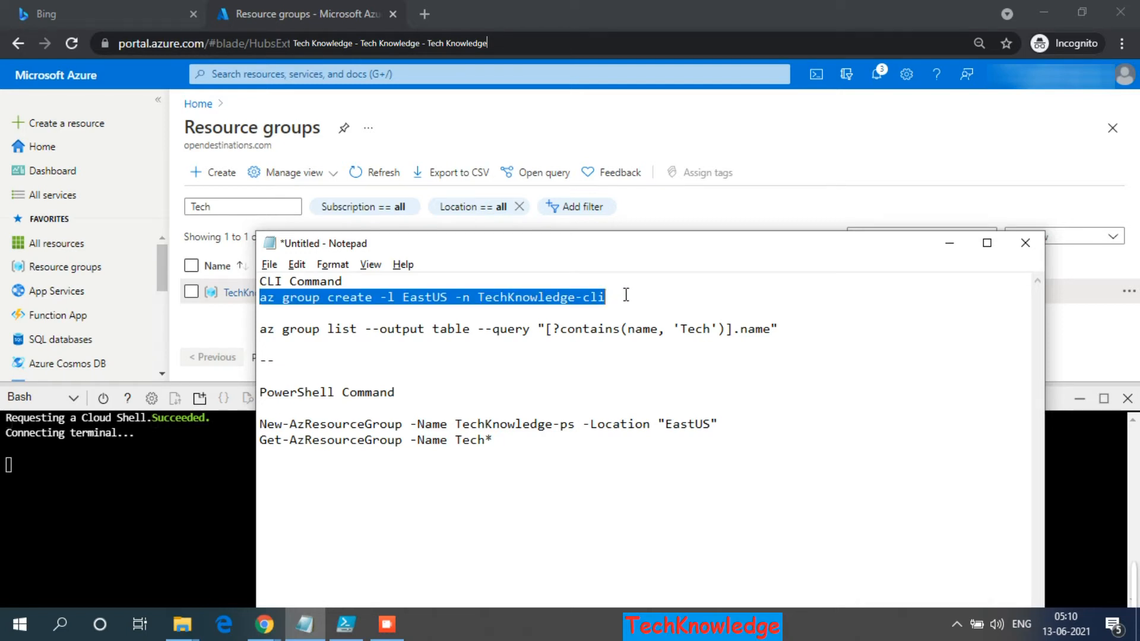
# Return to the Azure portal and run the copied az group create command for TechKnowledge-cli in the Bash Cloud Shell
pyautogui.click(573, 122)
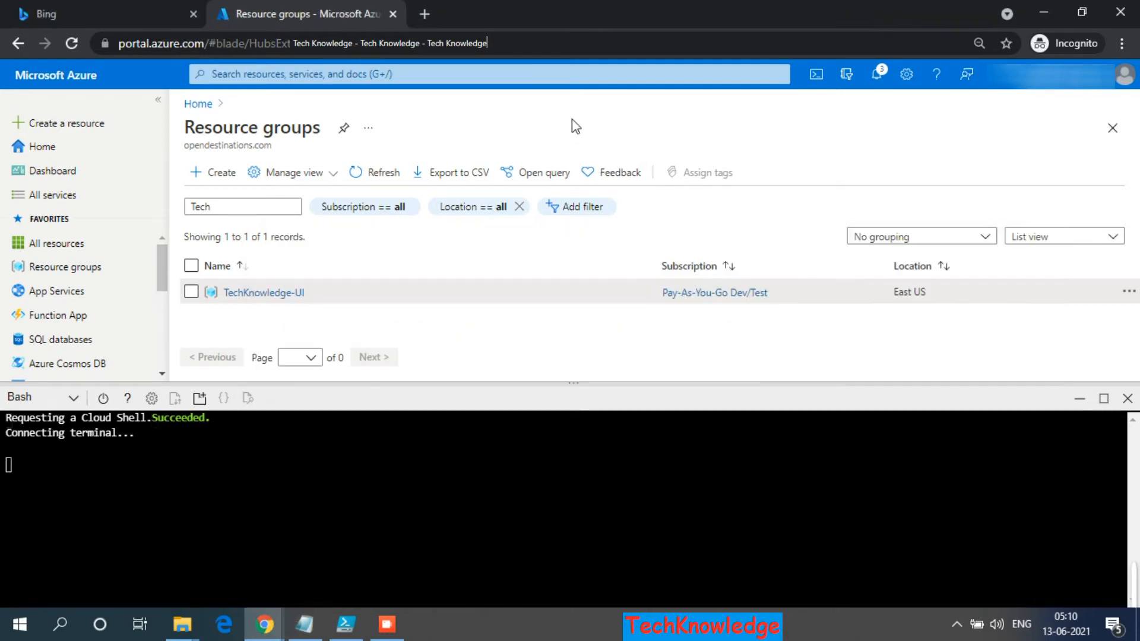
pyautogui.rightClick(127, 537)
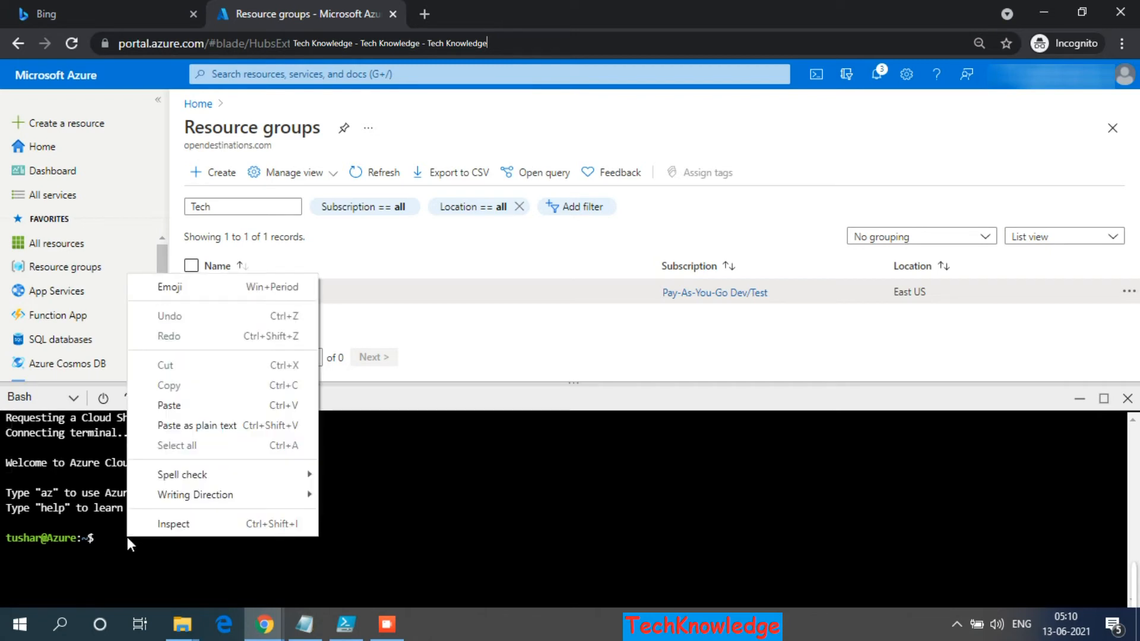
pyautogui.click(167, 405)
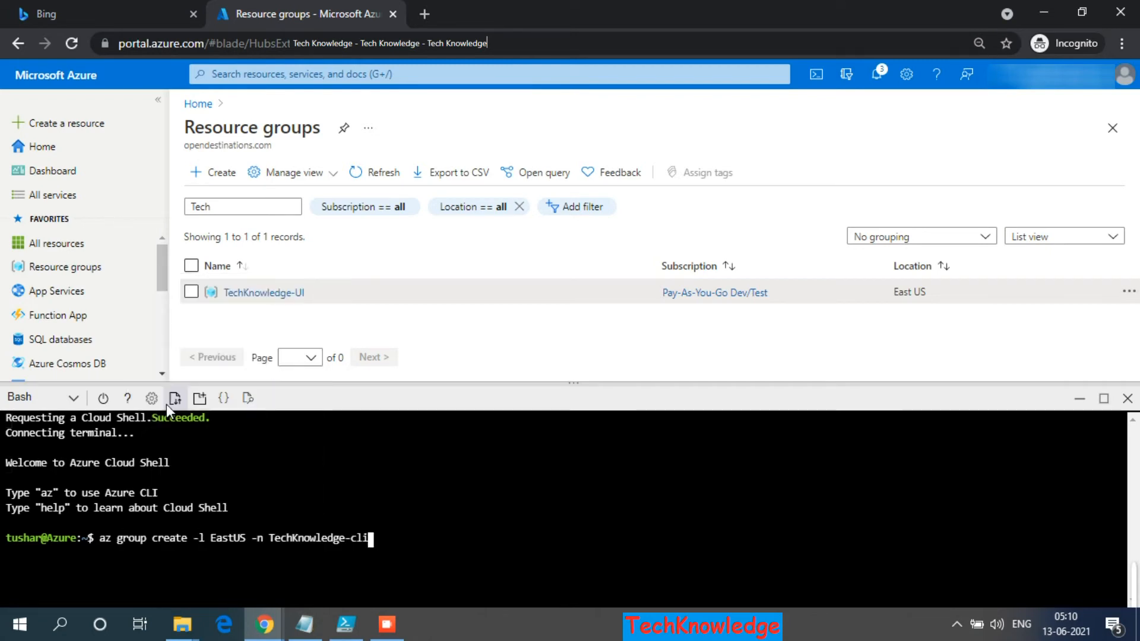
pyautogui.press('Return')
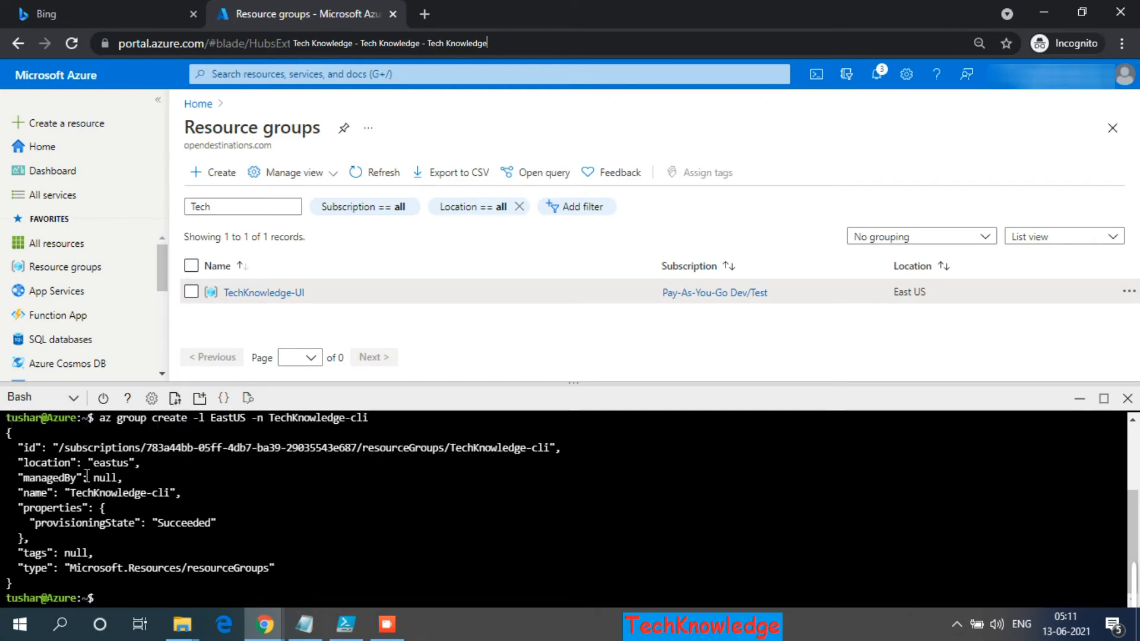
# Refresh the resource groups list and check it for the TechKnowledge-cli group
pyautogui.click(360, 178)
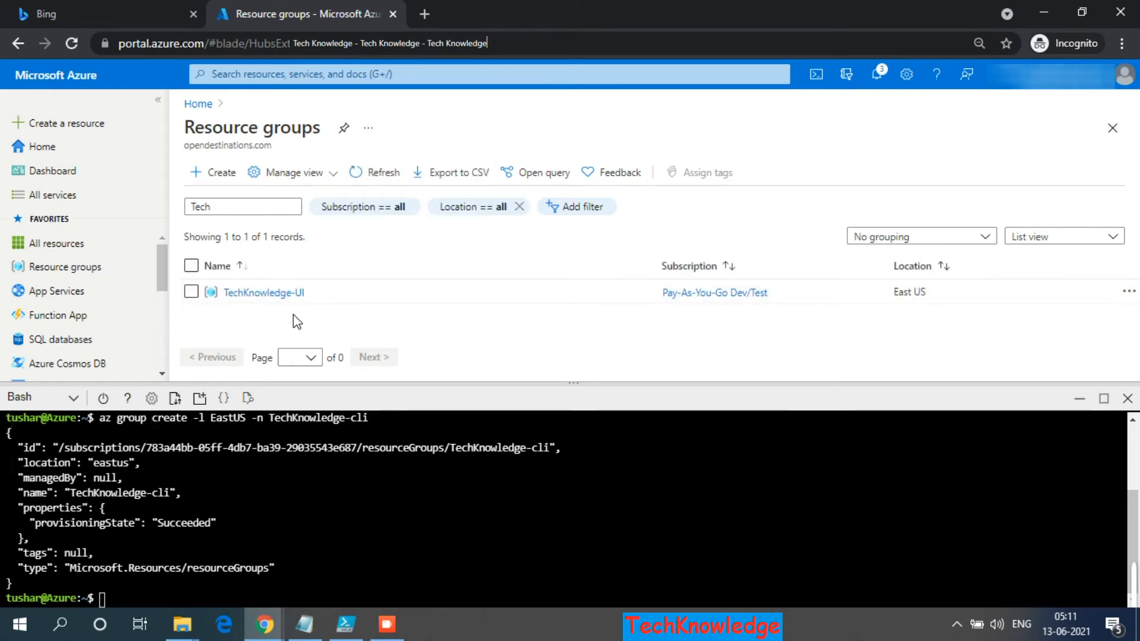
pyautogui.click(380, 177)
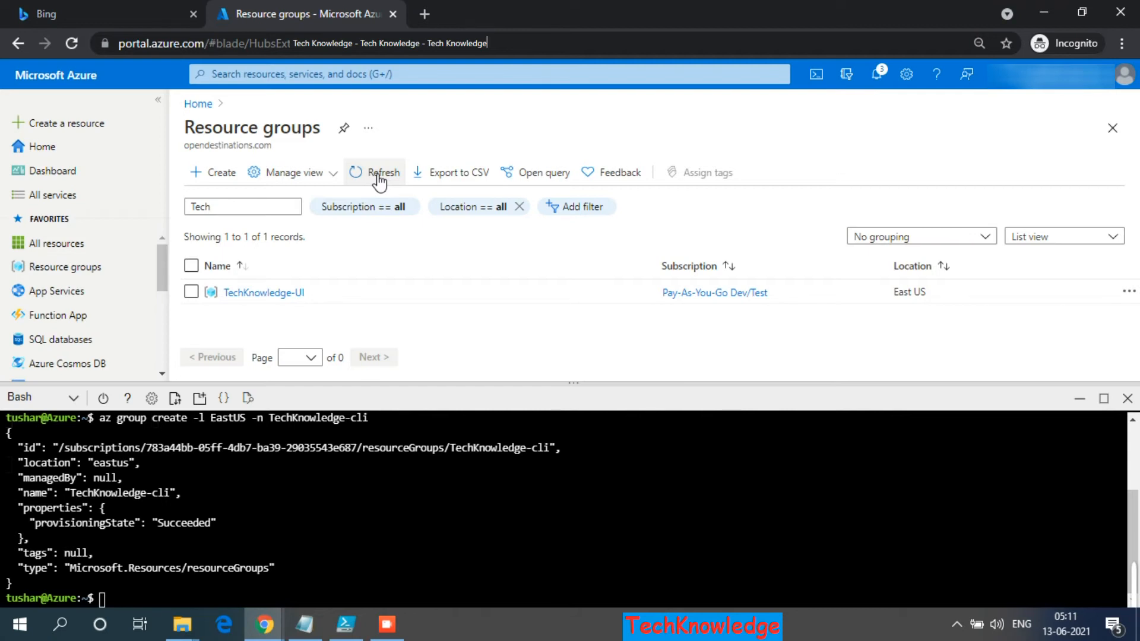
pyautogui.click(378, 175)
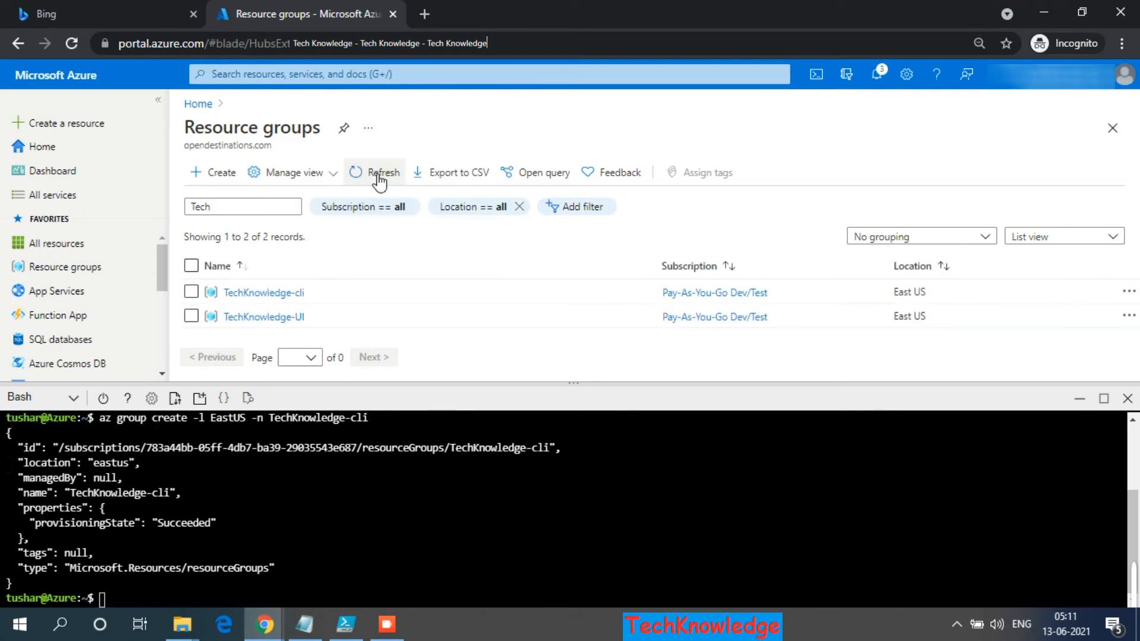
pyautogui.moveTo(308, 317); pyautogui.dragTo(265, 328)
pyautogui.moveTo(315, 293); pyautogui.dragTo(262, 330)
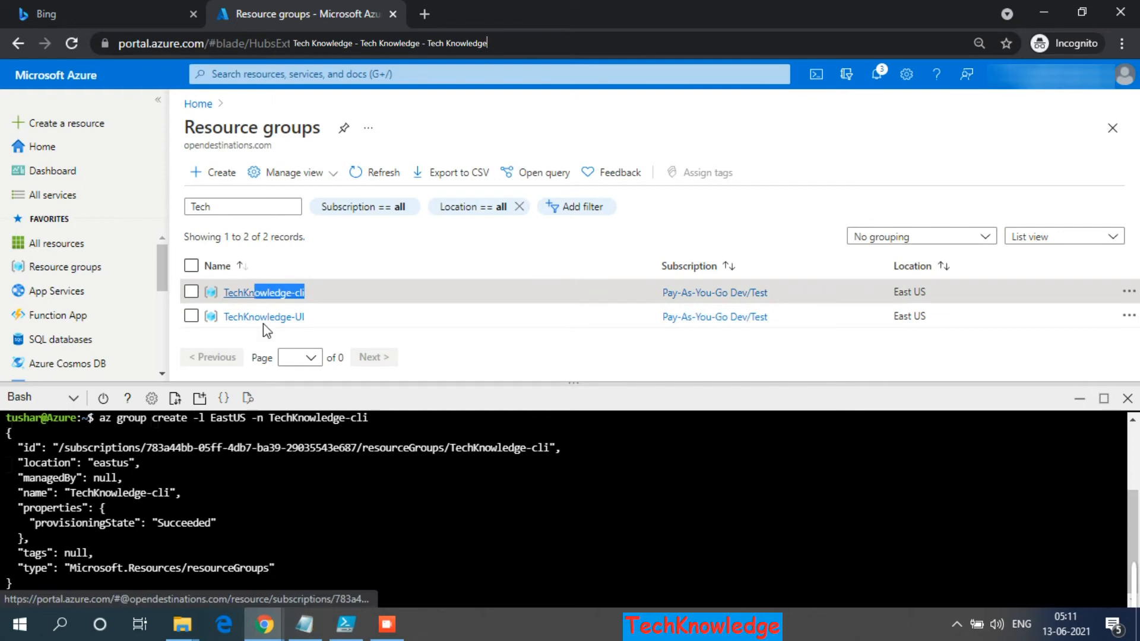
# Review the parts of az group list --output table --query "[?contains(name, 'Tech')].name" in Notepad and copy the whole command
pyautogui.click(304, 625)
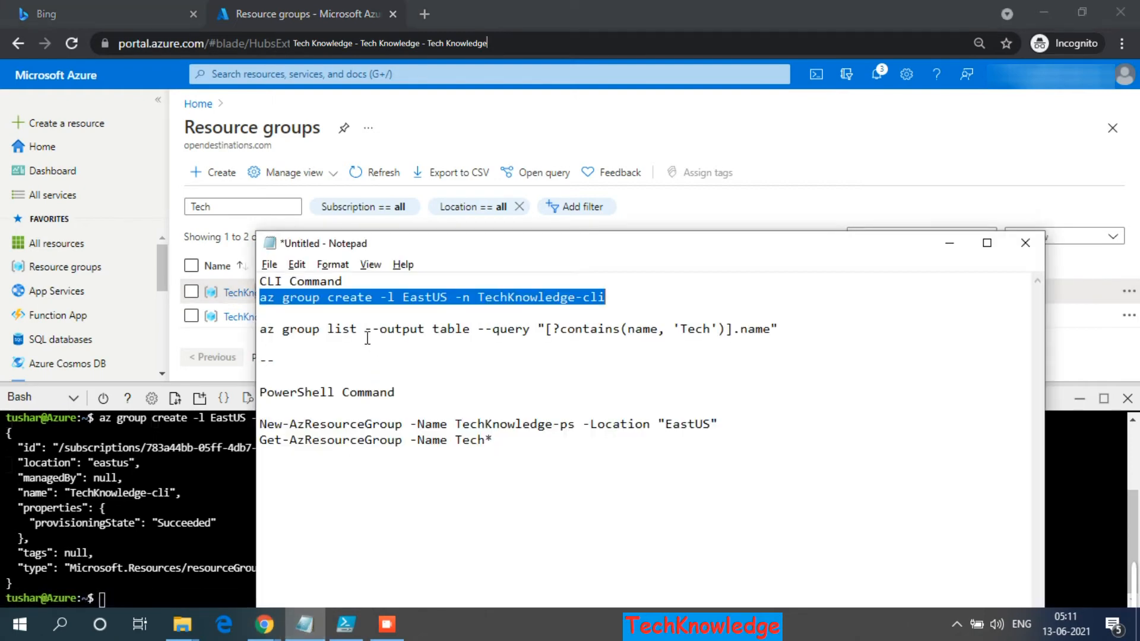
pyautogui.click(351, 313)
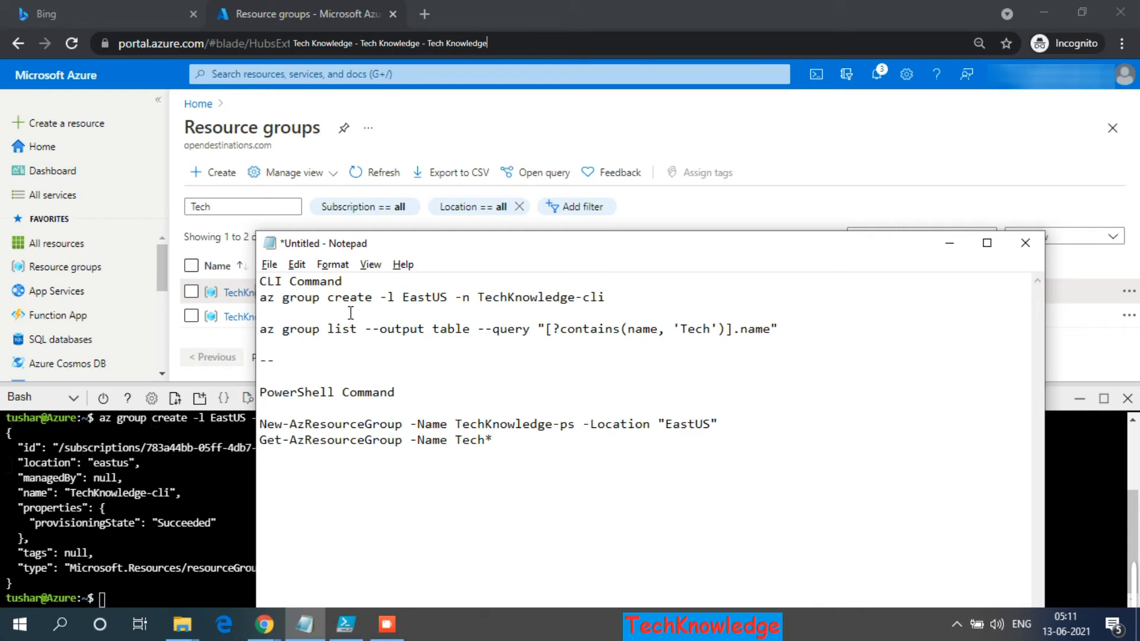
pyautogui.moveTo(359, 326); pyautogui.dragTo(279, 329)
pyautogui.click(116, 457)
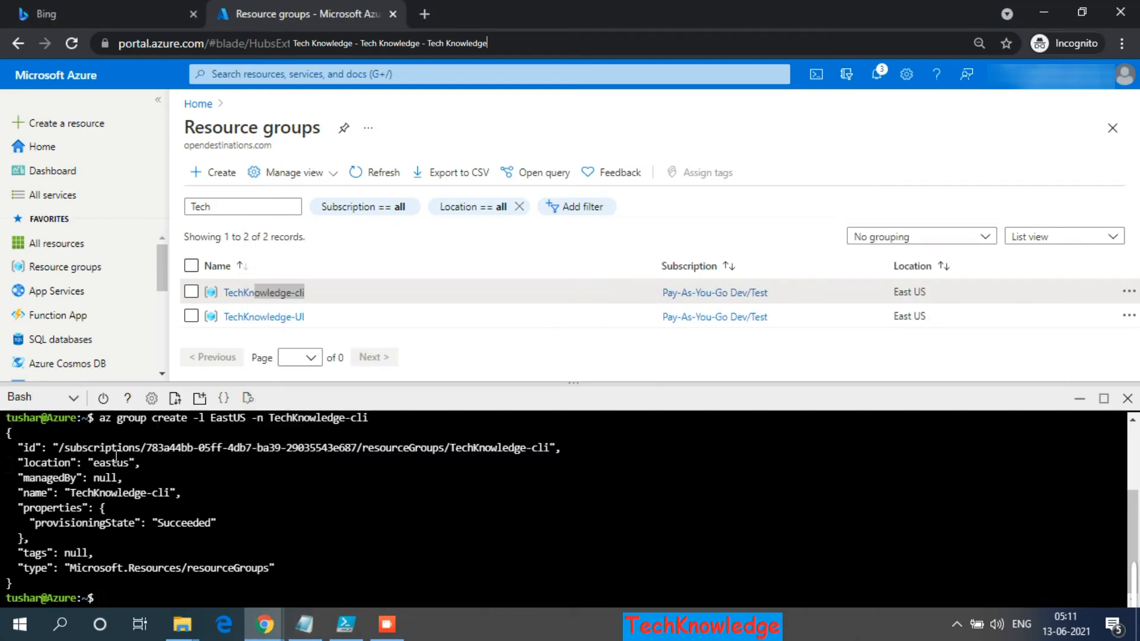
pyautogui.moveTo(82, 437); pyautogui.dragTo(215, 522)
pyautogui.hotkey('alt', 'Tab')
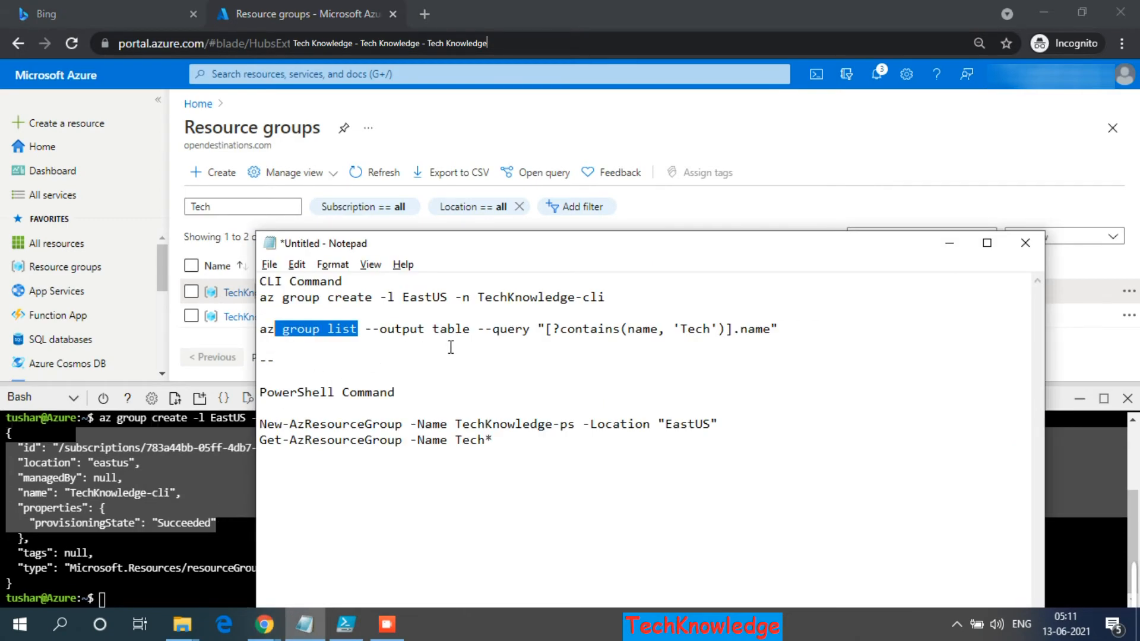
pyautogui.moveTo(470, 328); pyautogui.dragTo(364, 329)
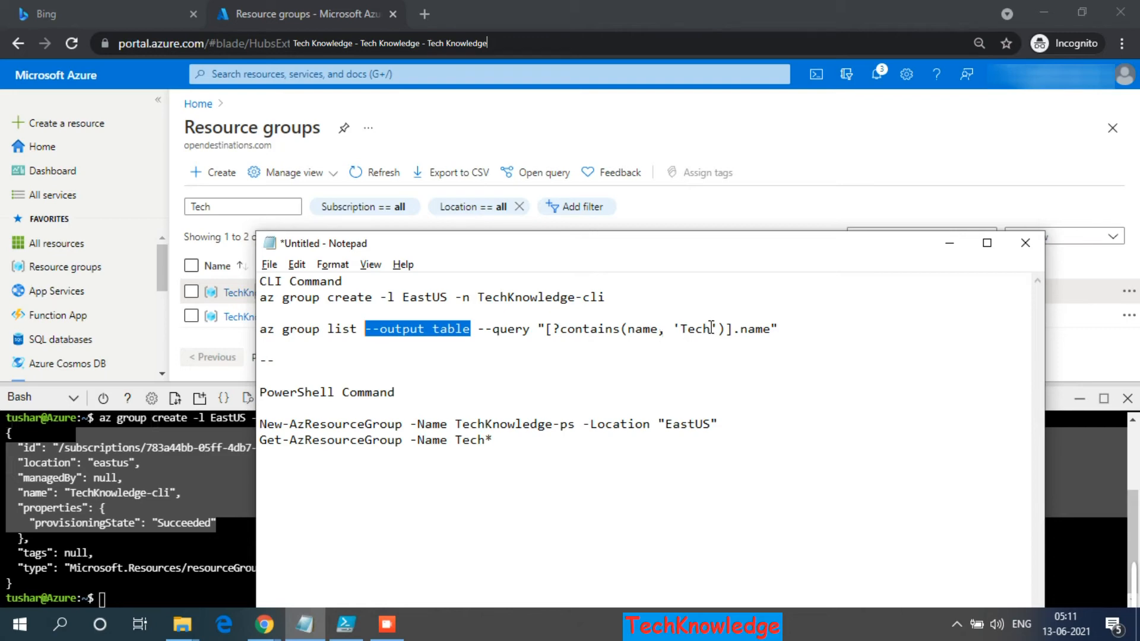
pyautogui.click(513, 314)
pyautogui.press('Down')
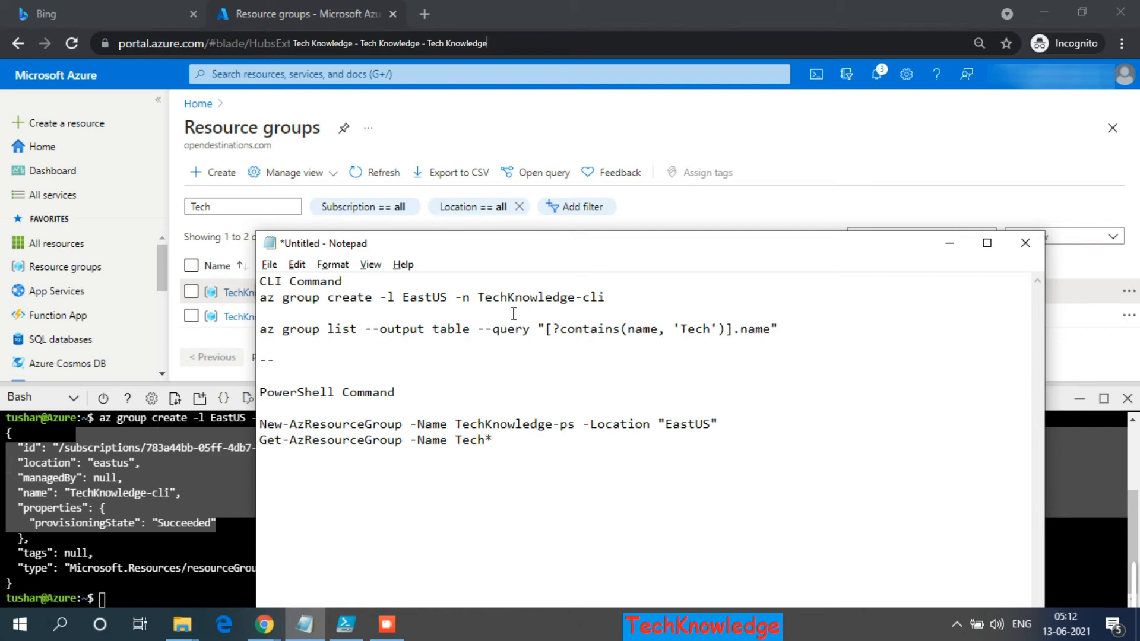
pyautogui.hotkey('shift', 'Down')
pyautogui.hotkey('ctrl', 'c')
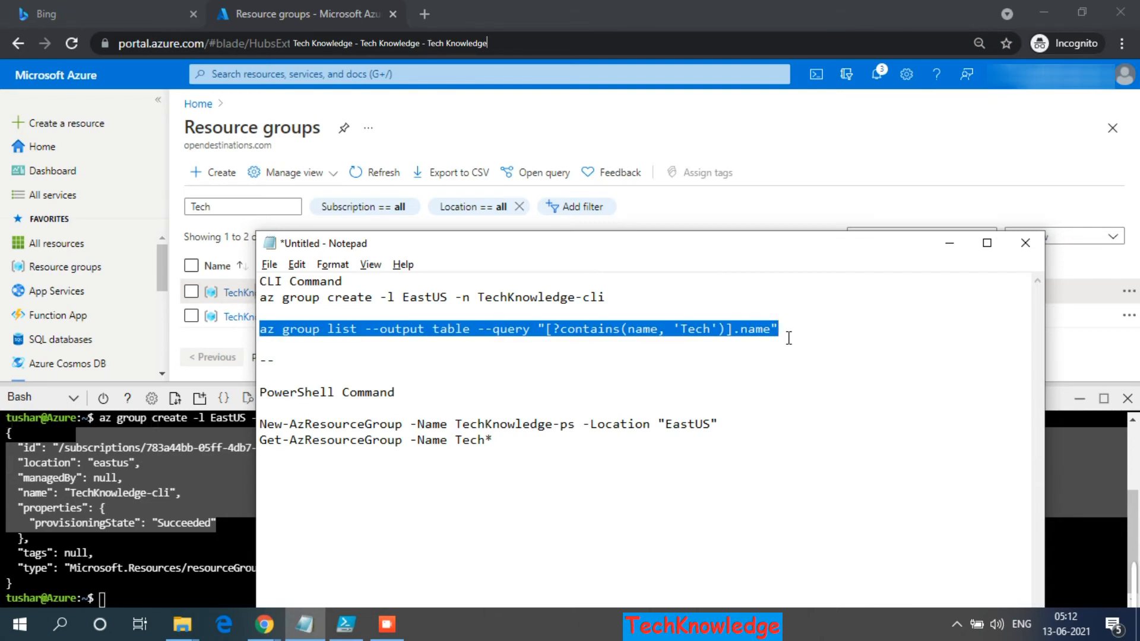
# Run the copied az group list command in the portal's Bash Cloud Shell to list group names containing Tech
pyautogui.click(187, 590)
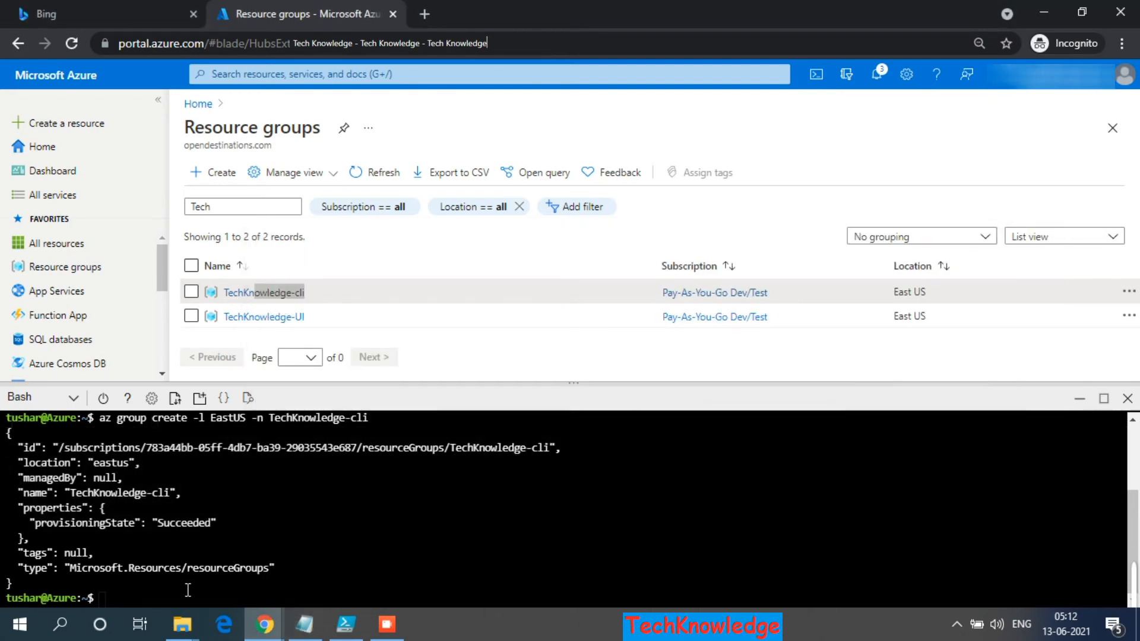
pyautogui.rightClick(188, 590)
pyautogui.click(267, 461)
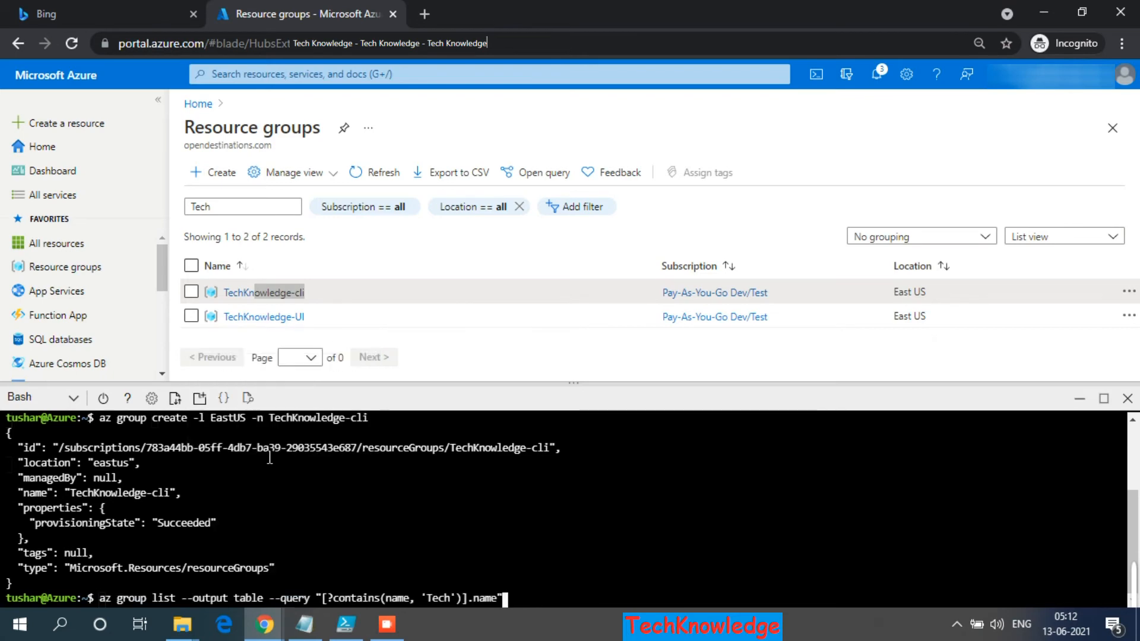
pyautogui.press('Return')
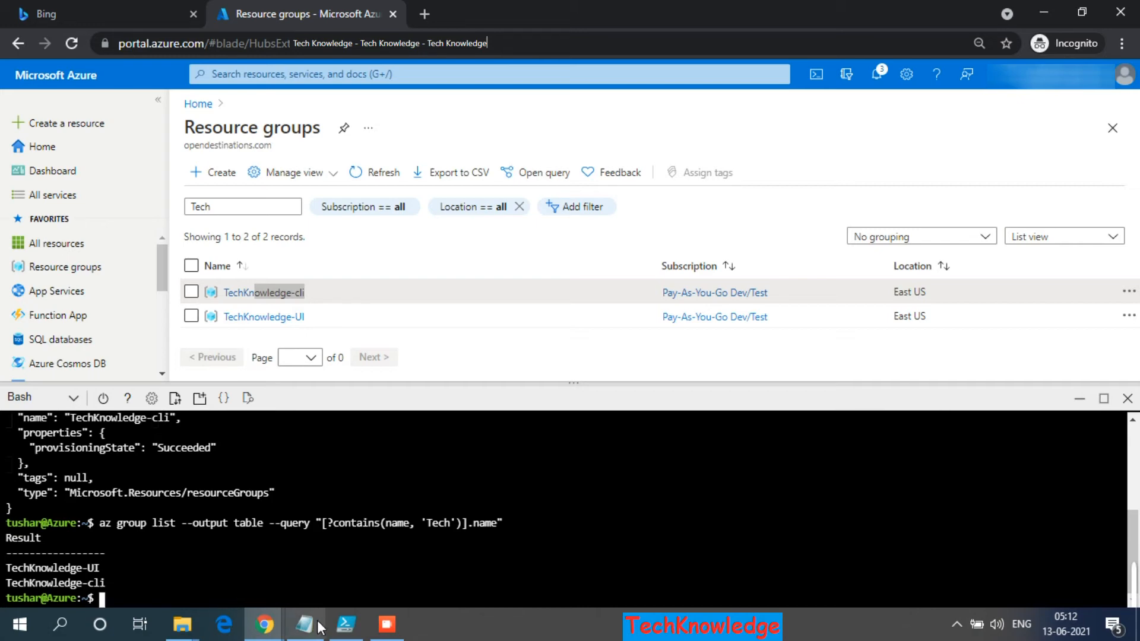
# Bring up PowerShell ISE, then copy the whole New-AzResourceGroup -Name TechKnowledge-ps -Location "EastUS" command from the Notepad notes
pyautogui.click(346, 625)
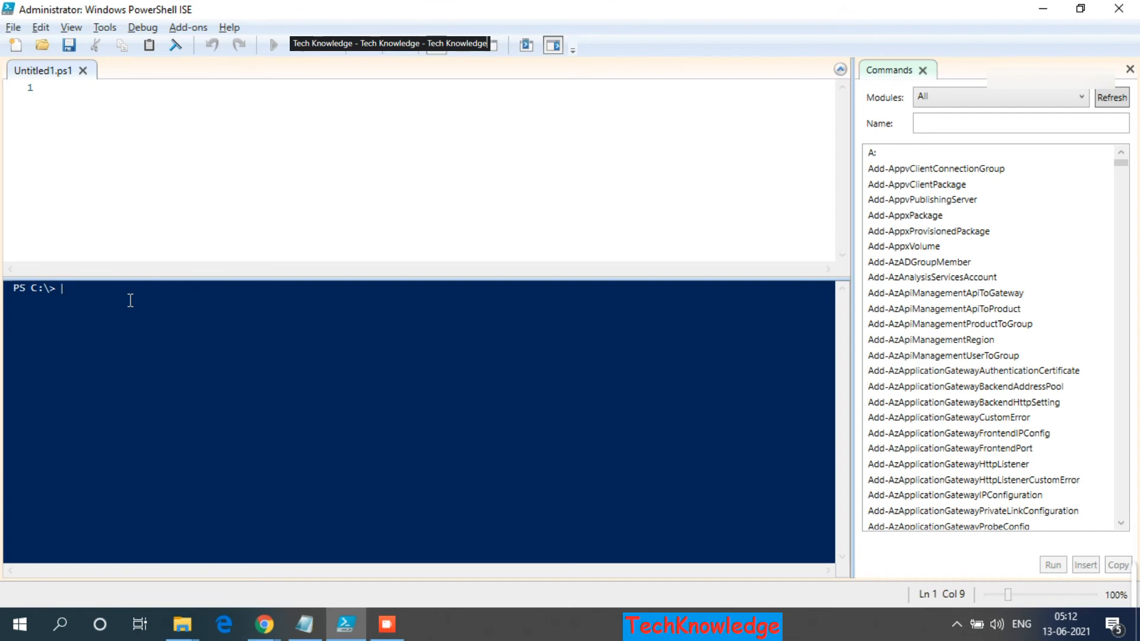
pyautogui.click(304, 625)
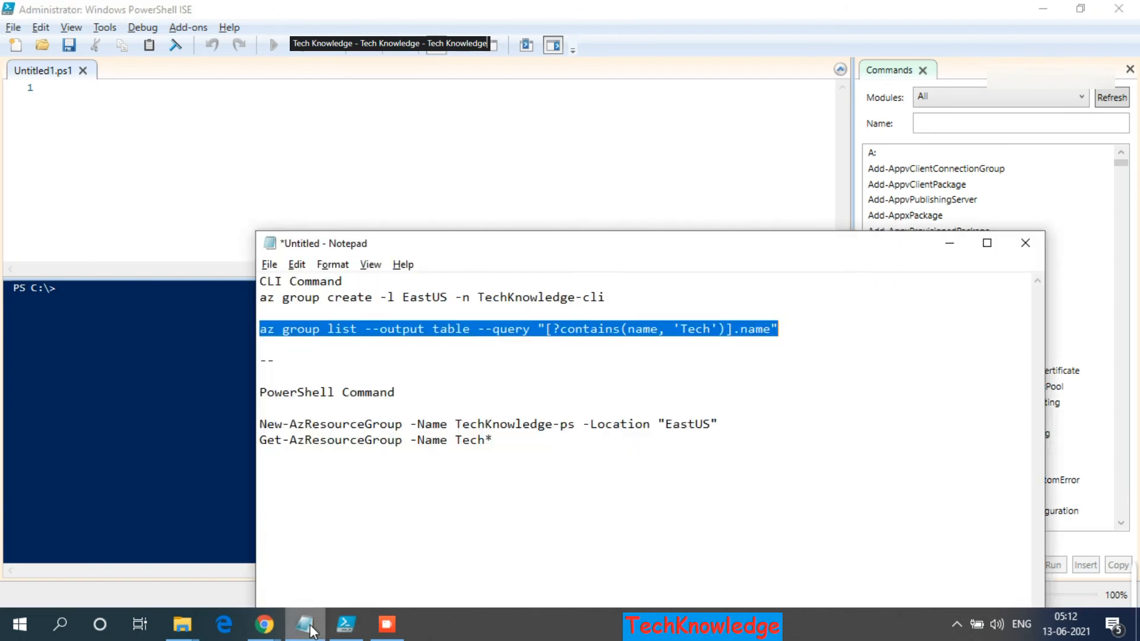
pyautogui.click(371, 415)
pyautogui.press('Home')
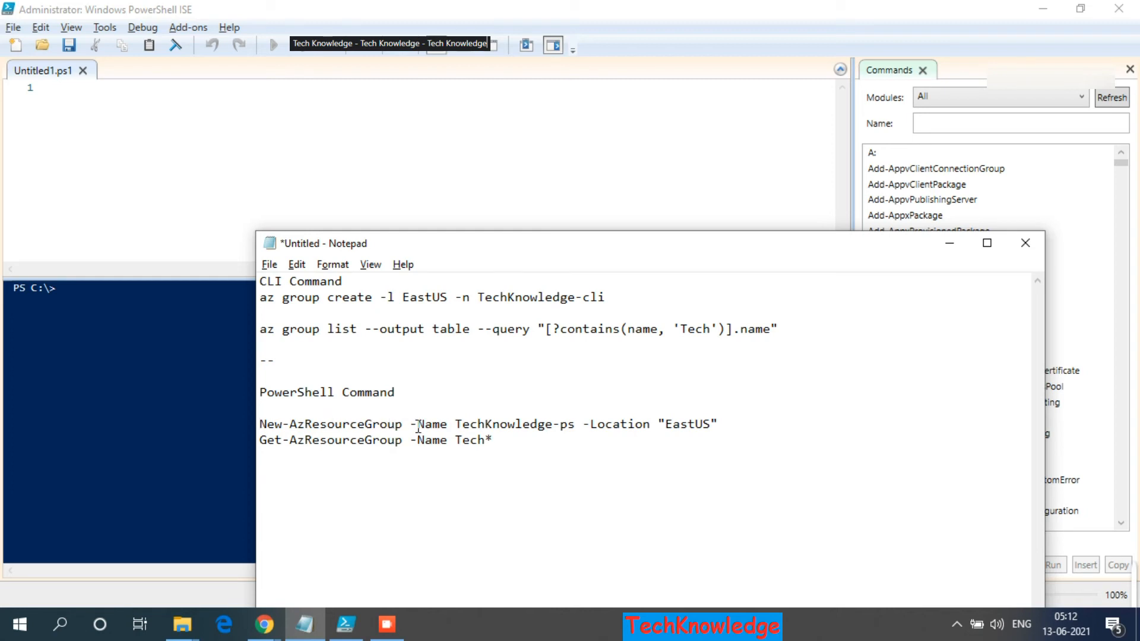
pyautogui.moveTo(455, 424); pyautogui.dragTo(575, 424)
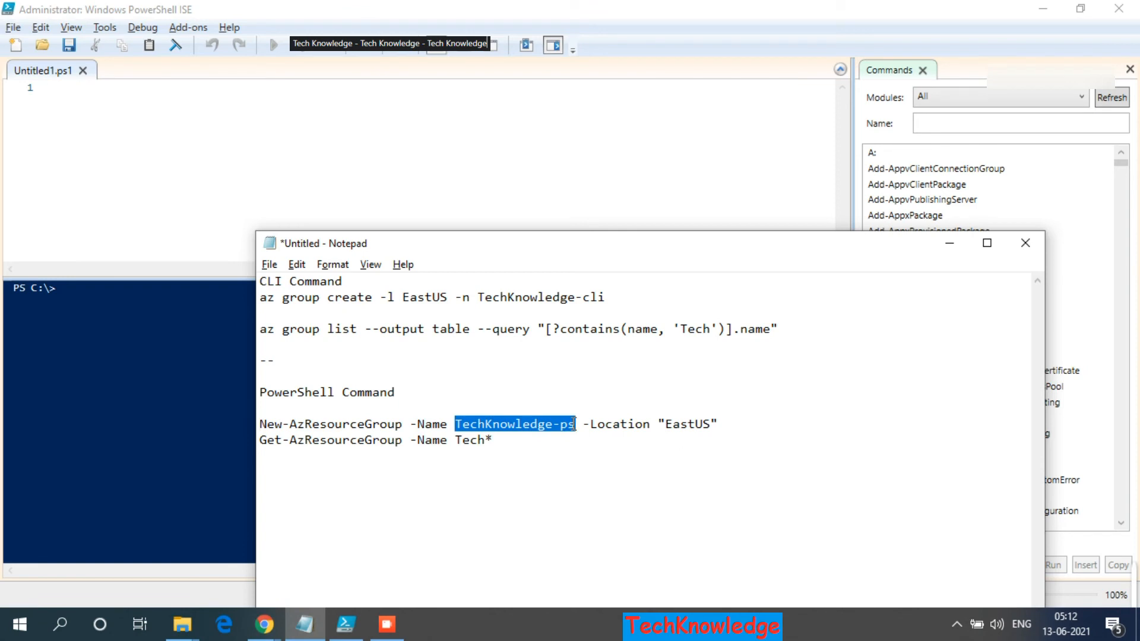
pyautogui.press('Home')
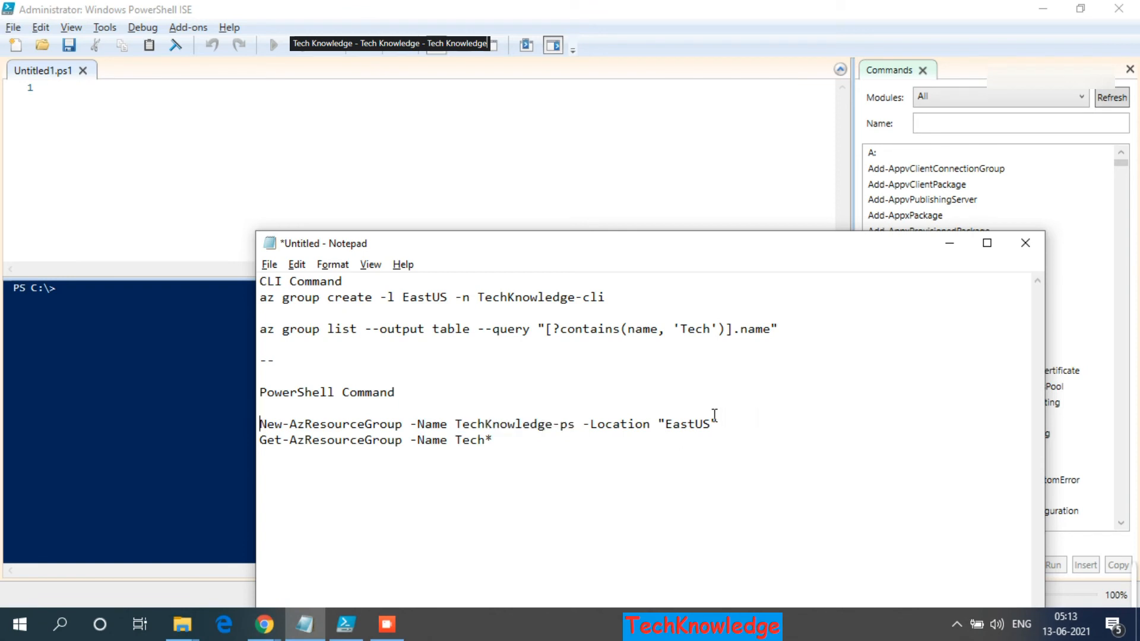
pyautogui.keyDown('shift'); pyautogui.click(729, 425); pyautogui.keyUp('shift')
pyautogui.hotkey('ctrl', 'c')
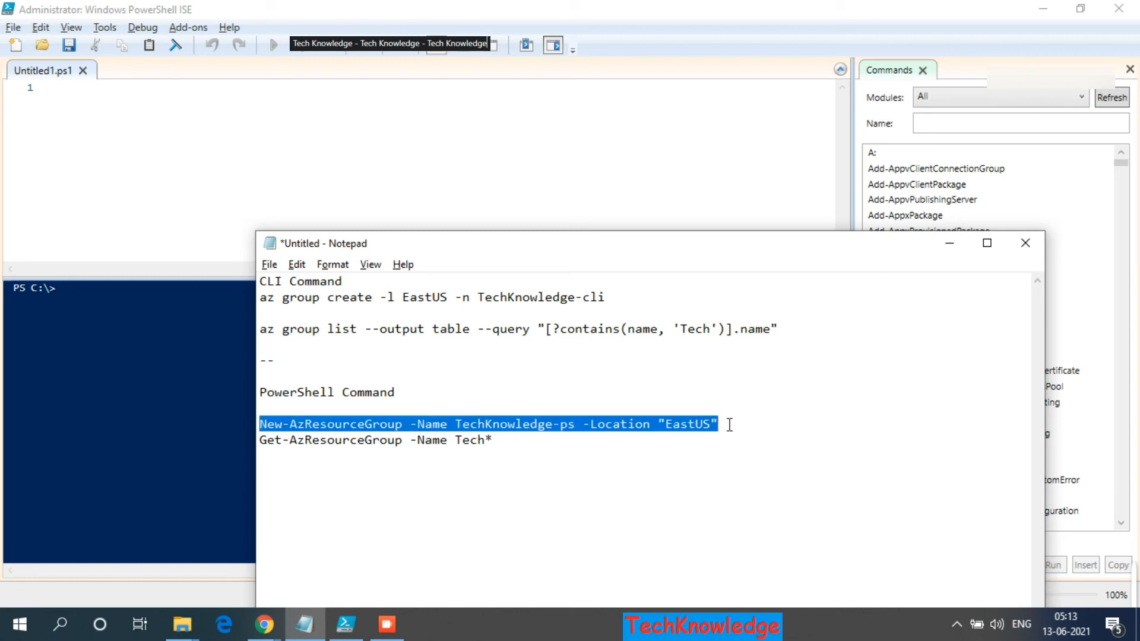
# Paste the copied New-AzResourceGroup command into the PowerShell ISE script and run it to create the TechKnowledge-ps group in EastUS
pyautogui.click(154, 129)
pyautogui.hotkey('ctrl', 'v')
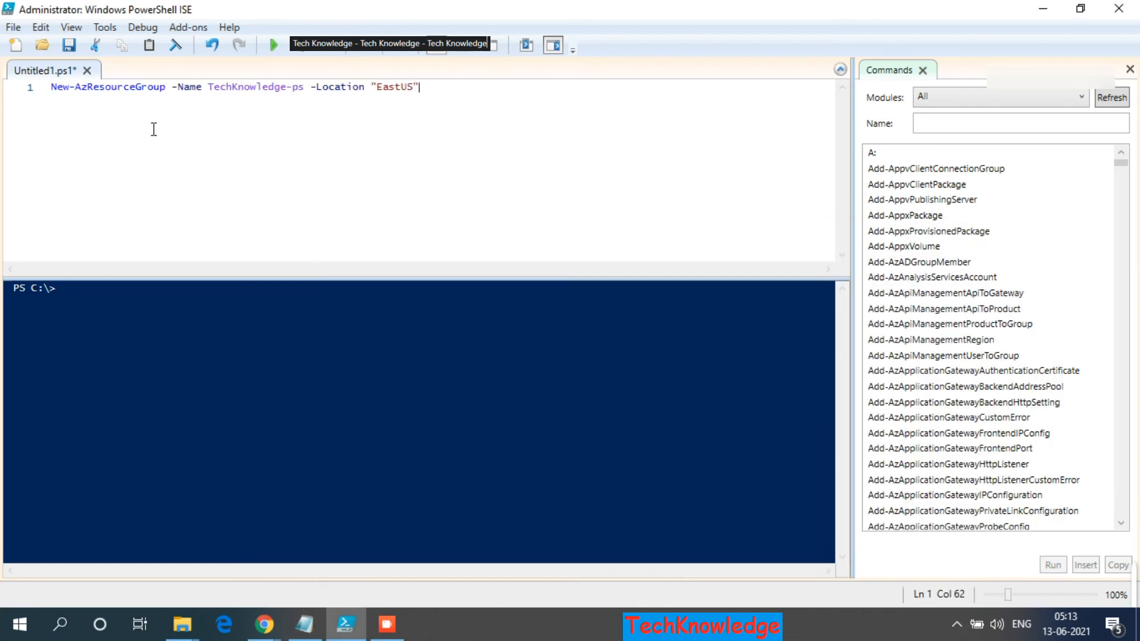
pyautogui.click(274, 46)
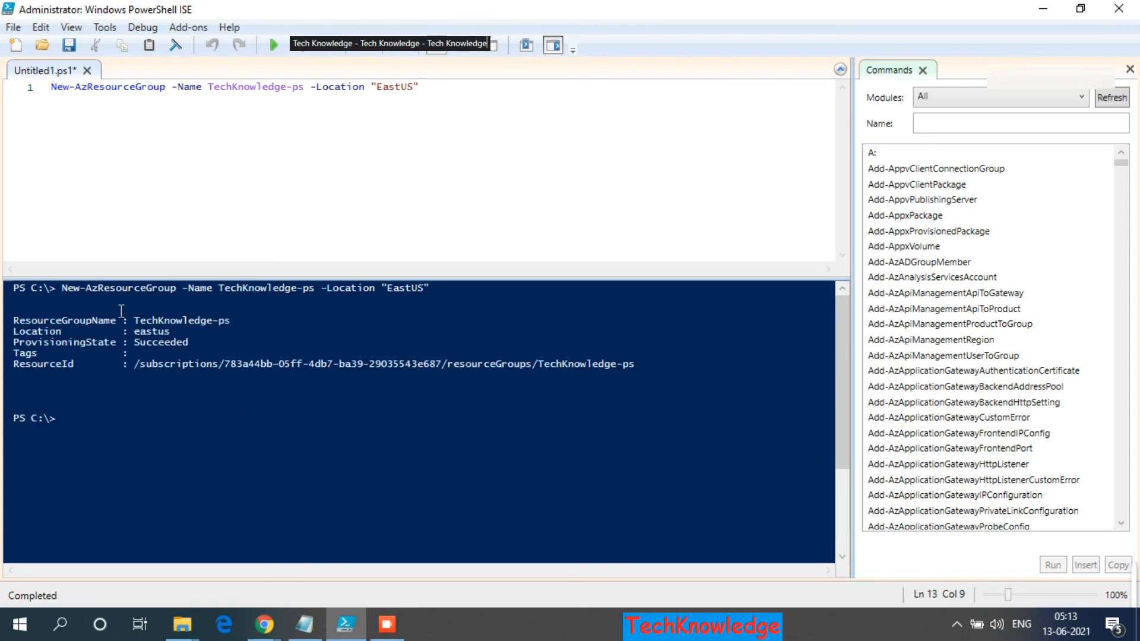
# Return to the Notepad notes and copy the Get-AzResourceGroup -Name Tech* command
pyautogui.click(305, 623)
pyautogui.press('End')
pyautogui.press('Right')
pyautogui.click(497, 440)
pyautogui.hotkey('shift', 'Home')
pyautogui.hotkey('ctrl', 'c')
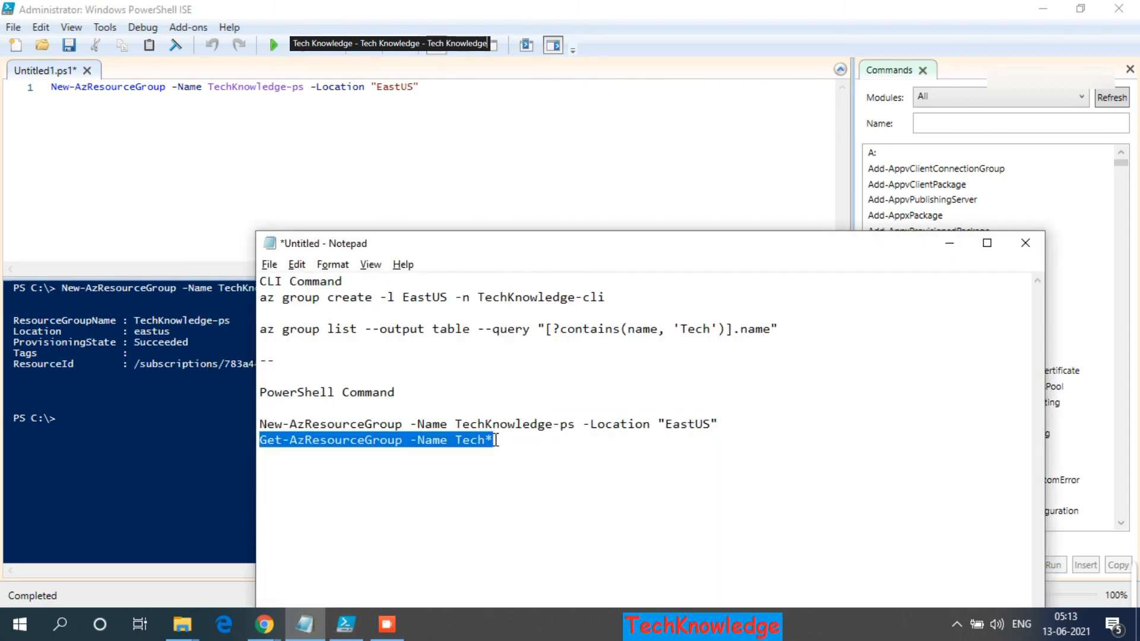
# Run the copied Get-AzResourceGroup -Name Tech* command in the PowerShell ISE console and review the returned resource group names
pyautogui.click(133, 414)
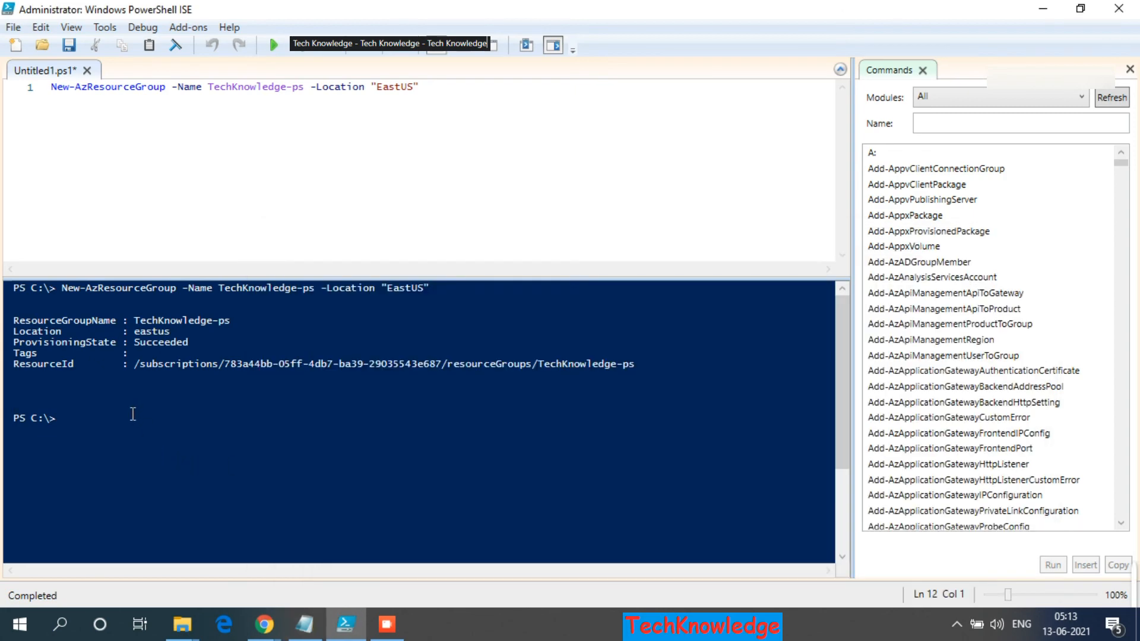
pyautogui.hotkey('ctrl', 'v')
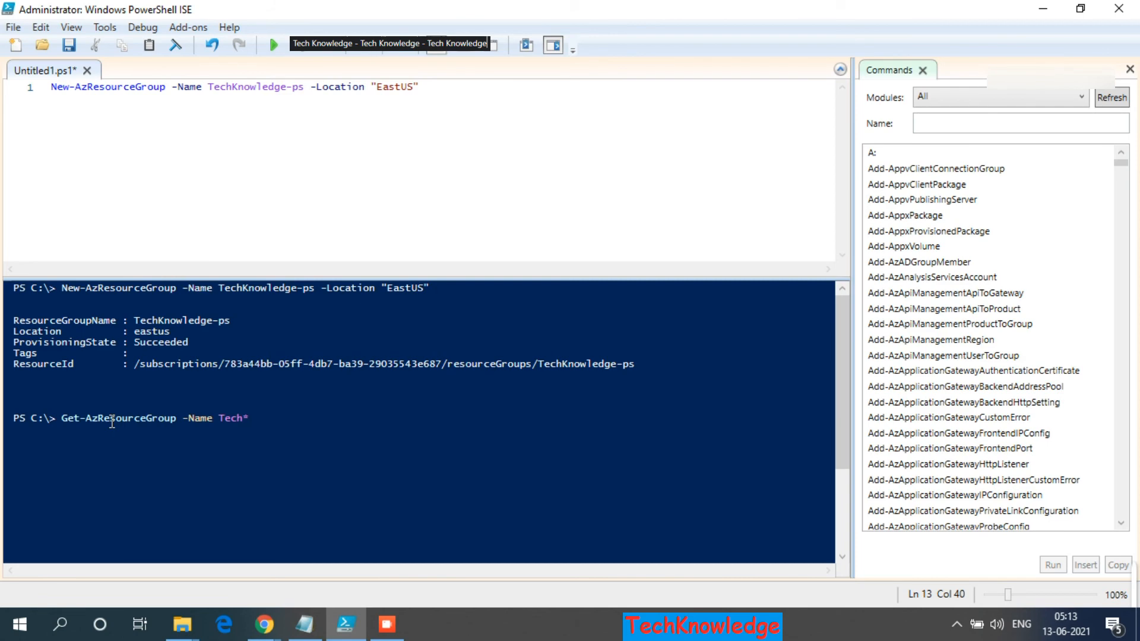
pyautogui.press('Return')
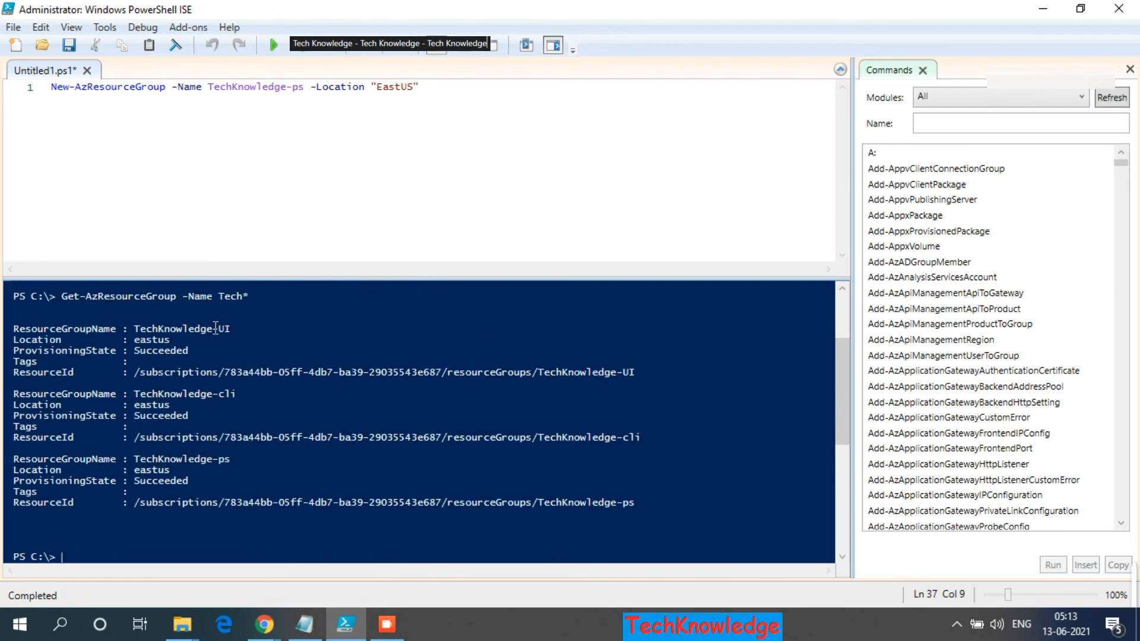
pyautogui.moveTo(189, 328); pyautogui.dragTo(242, 330)
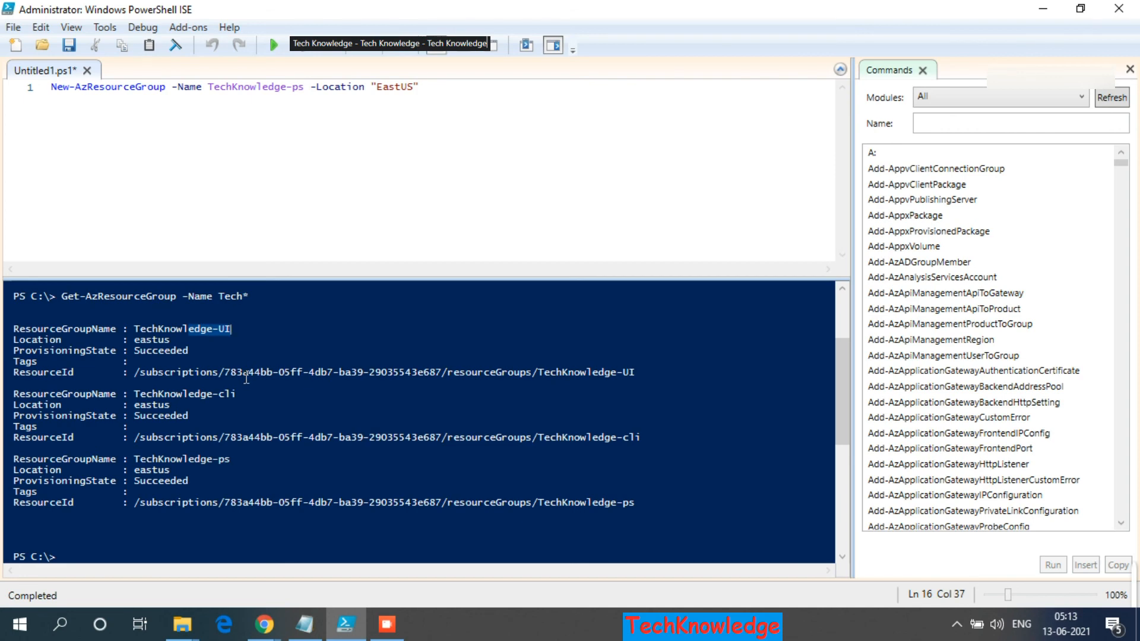
pyautogui.click(246, 387)
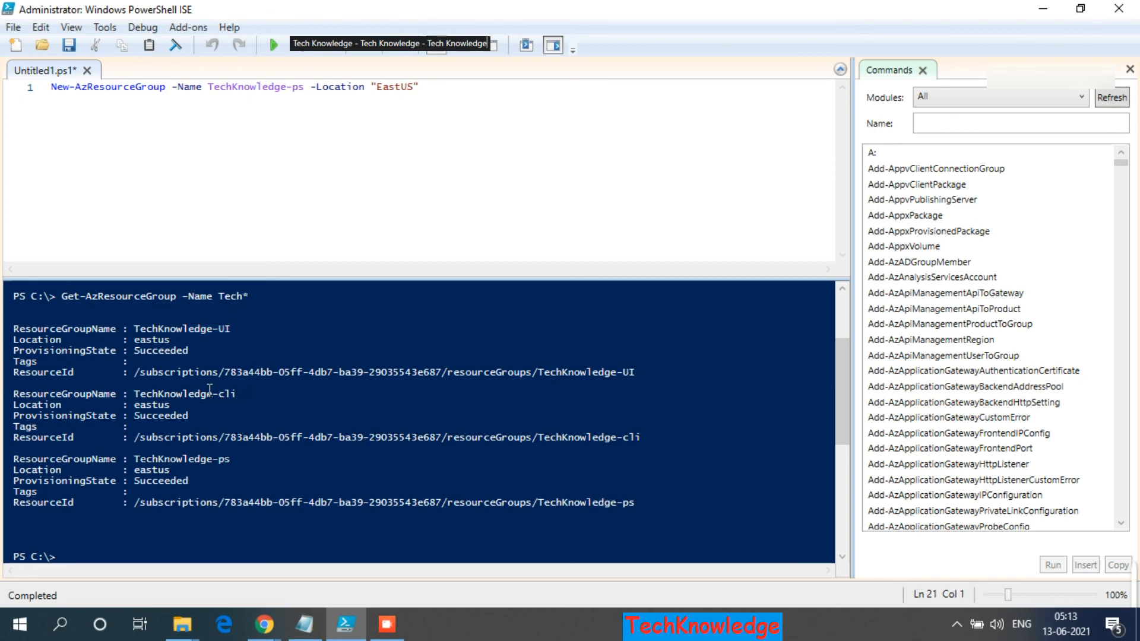
pyautogui.click(226, 460)
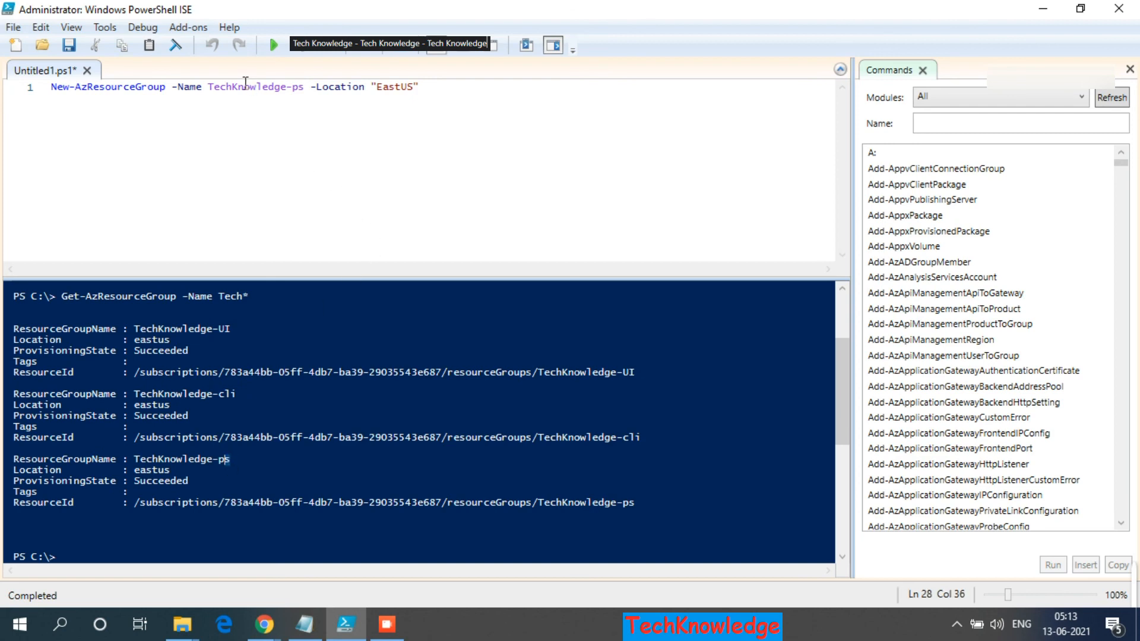
# Switch to the Azure portal in Chrome, refresh the resource groups list and check it for the TechKnowledge-ps group
pyautogui.moveTo(270, 638)
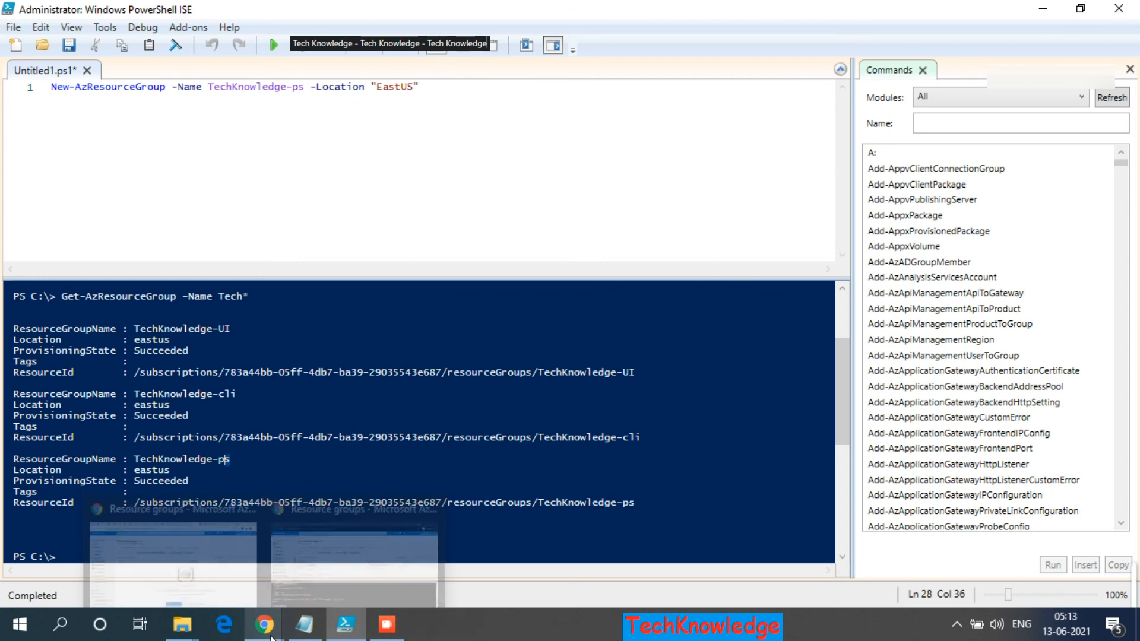
pyautogui.click(322, 558)
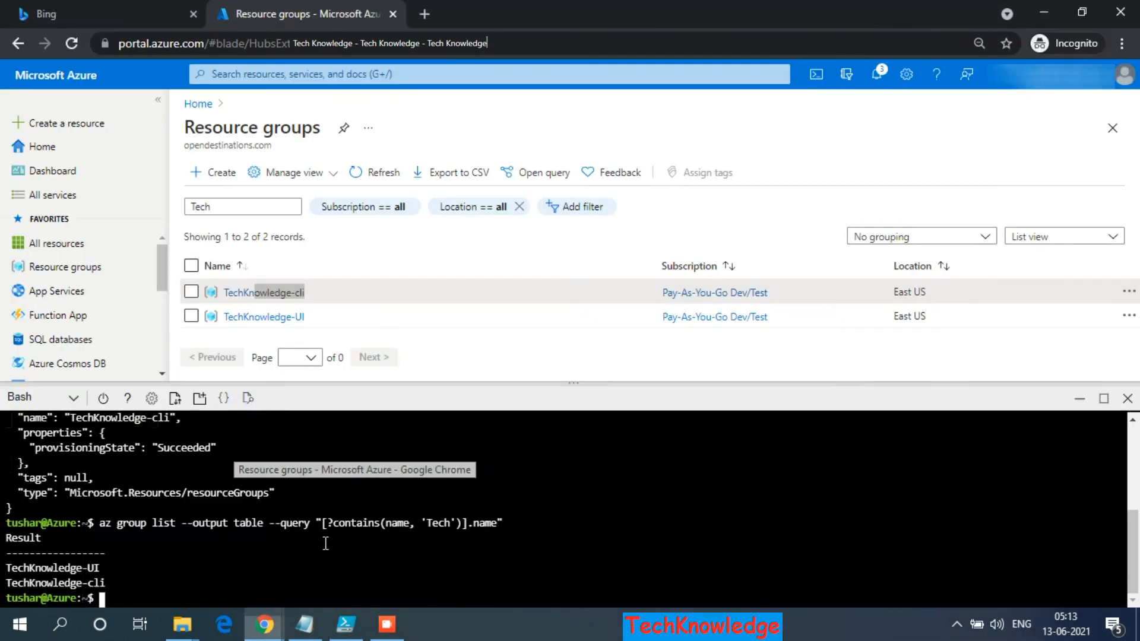
pyautogui.click(380, 174)
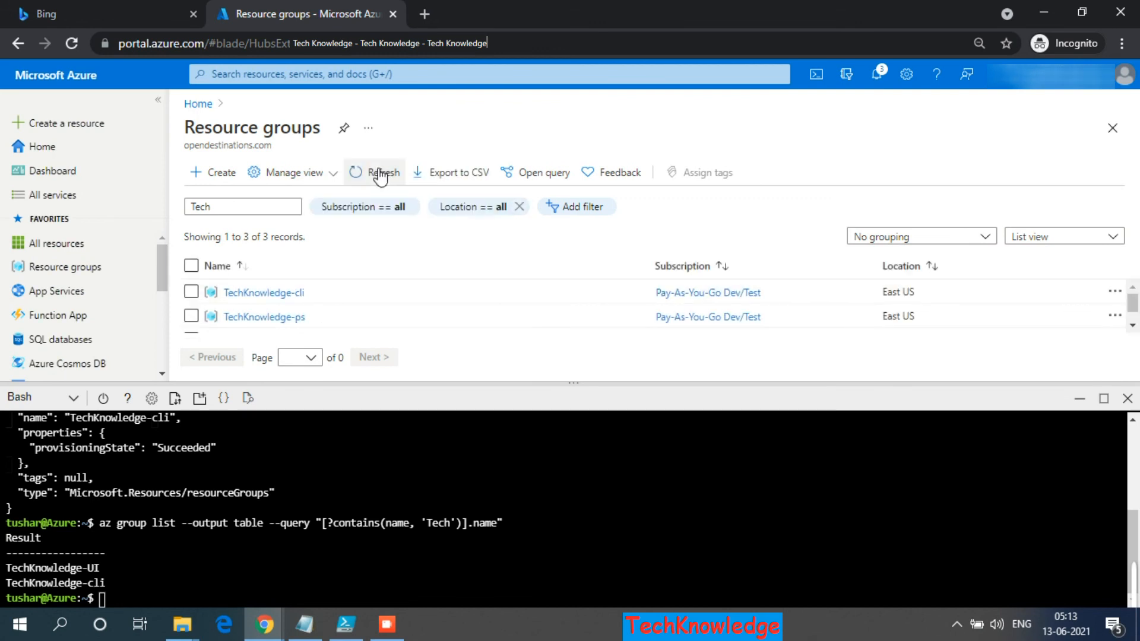
pyautogui.click(1133, 326)
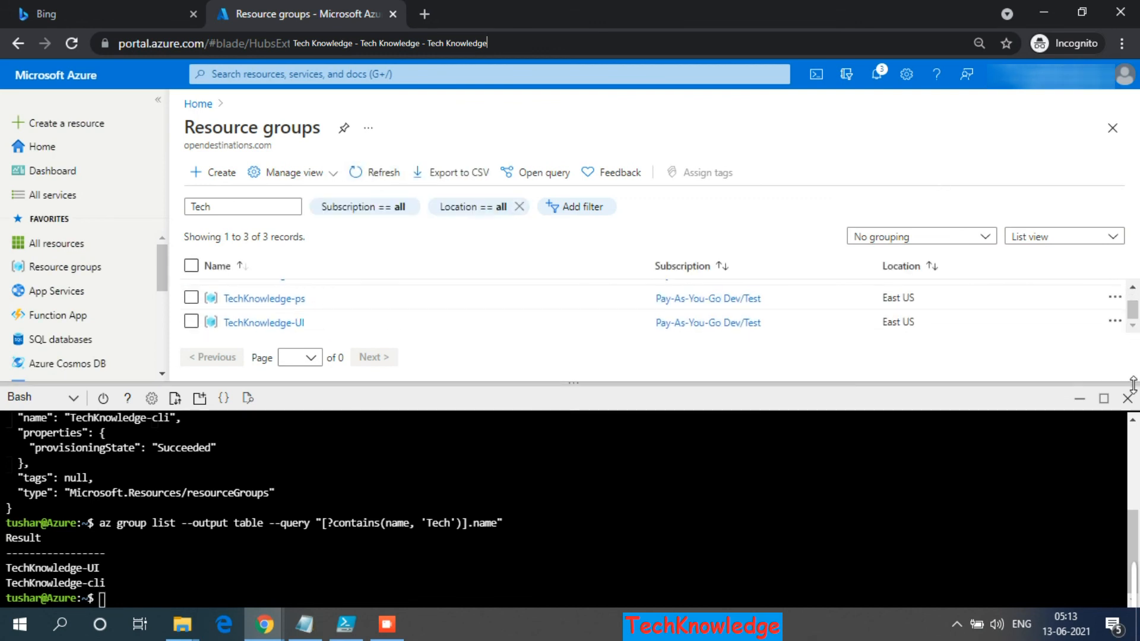
# Close the portal's Cloud Shell and return to the command notes in Notepad
pyautogui.click(260, 512)
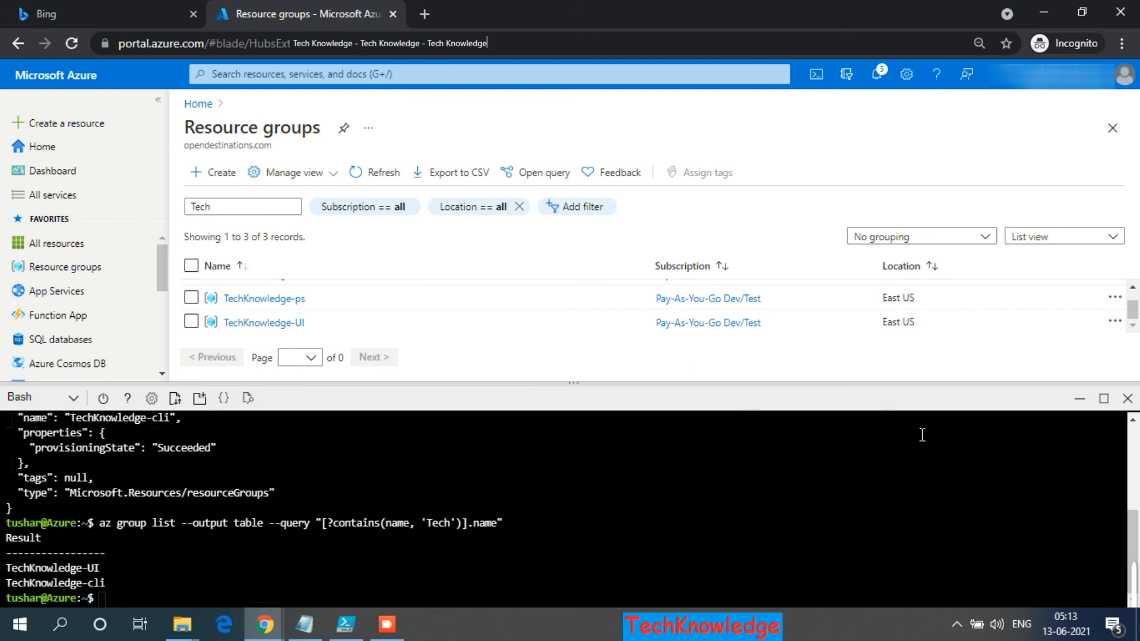
pyautogui.click(1128, 398)
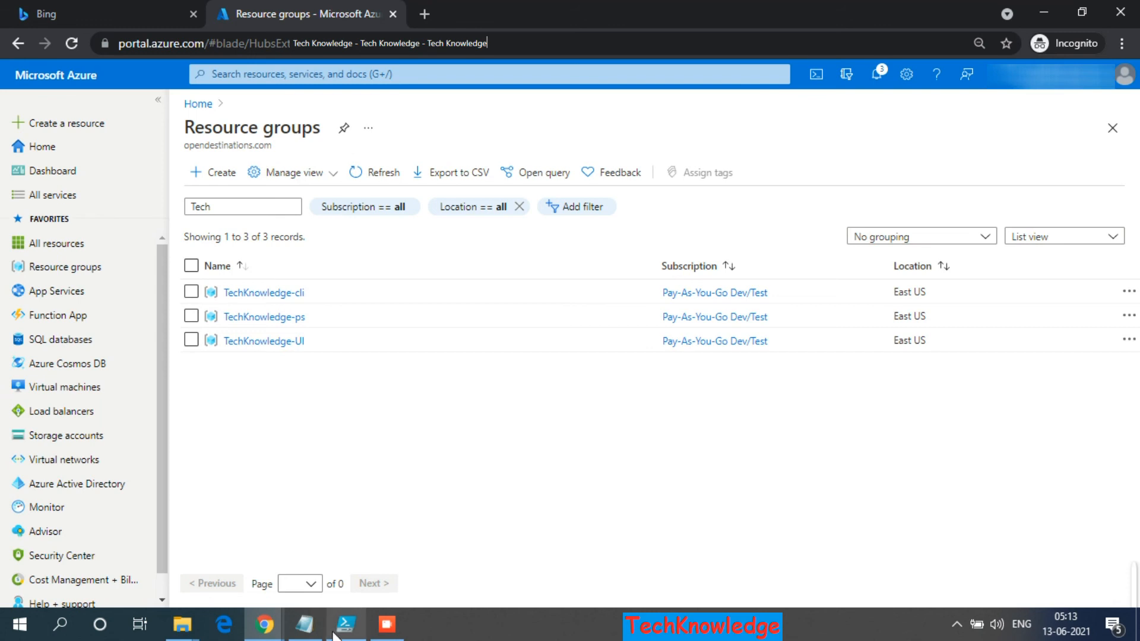
pyautogui.click(304, 624)
pyautogui.click(432, 497)
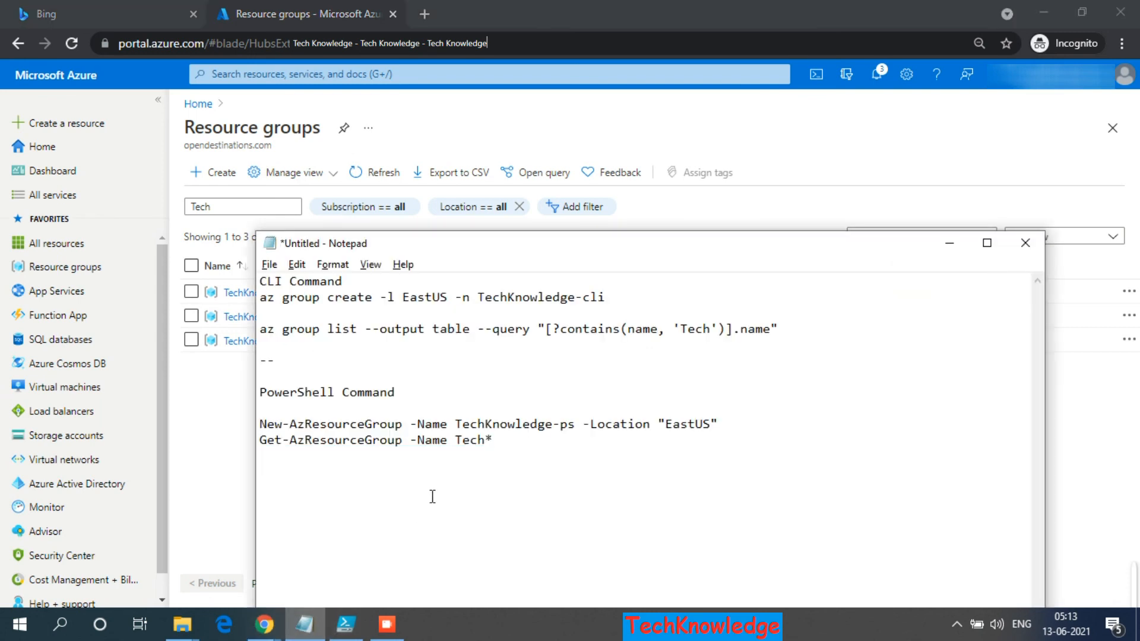